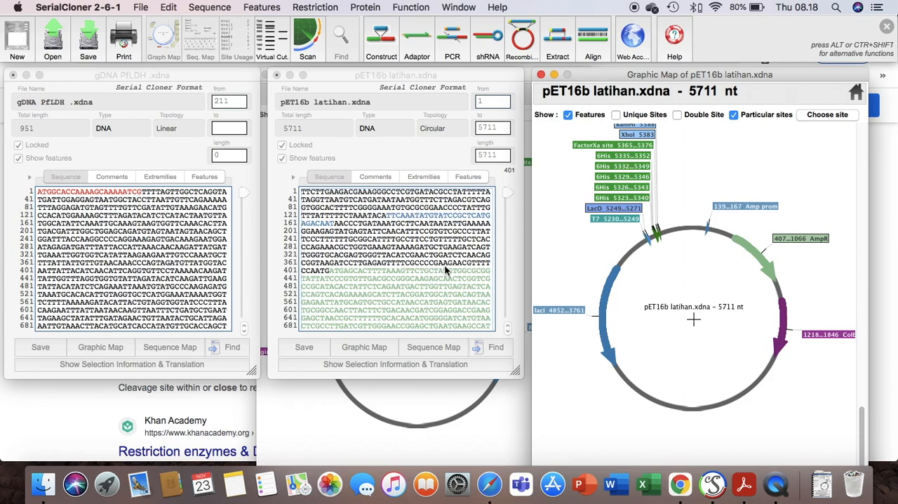
Step: Start a PCR run with gDNA PfLDH .xdna selected as the target DNA
{"action": "left_click", "coordinate": [186, 154]}
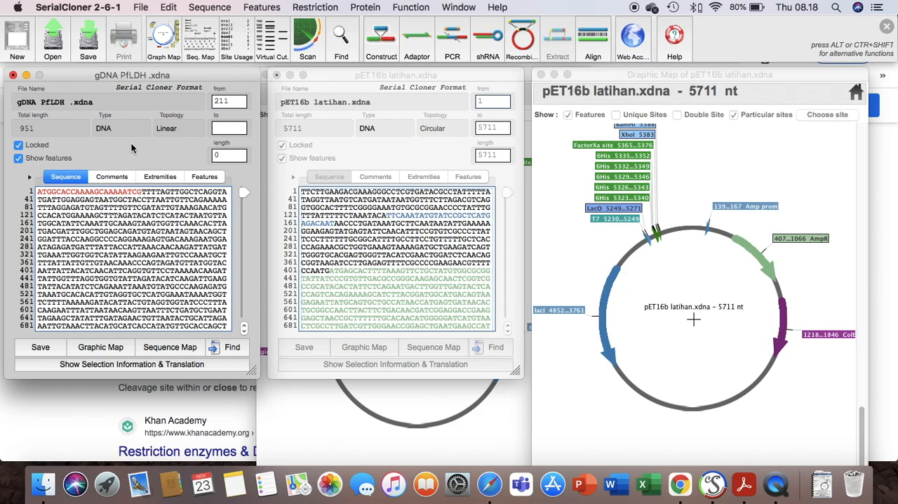
{"action": "left_click", "coordinate": [456, 53]}
{"action": "left_click_drag", "start_coordinate": [320, 79], "coordinate": [526, 79]}
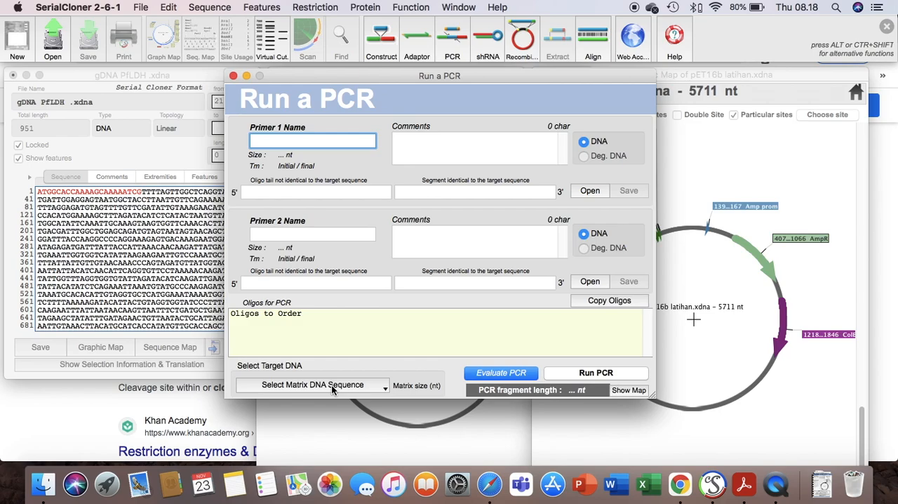
{"action": "left_click", "coordinate": [353, 384]}
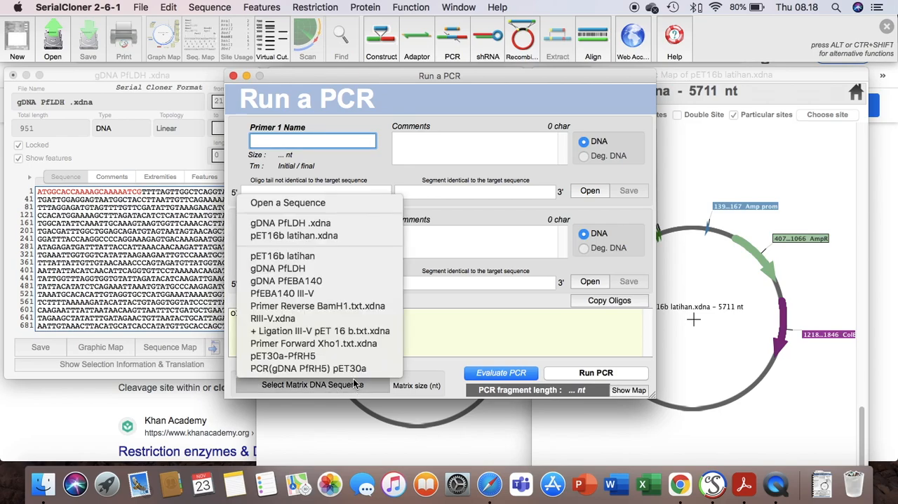
{"action": "left_click", "coordinate": [333, 223]}
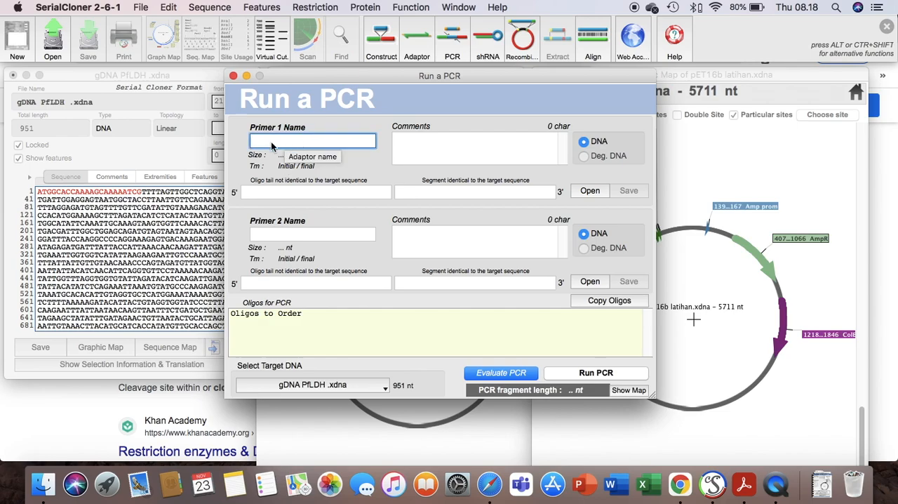
Step: Examine the red-marked primer regions at the start and end of the gDNA PfLDH sequence
{"action": "left_click", "coordinate": [179, 251]}
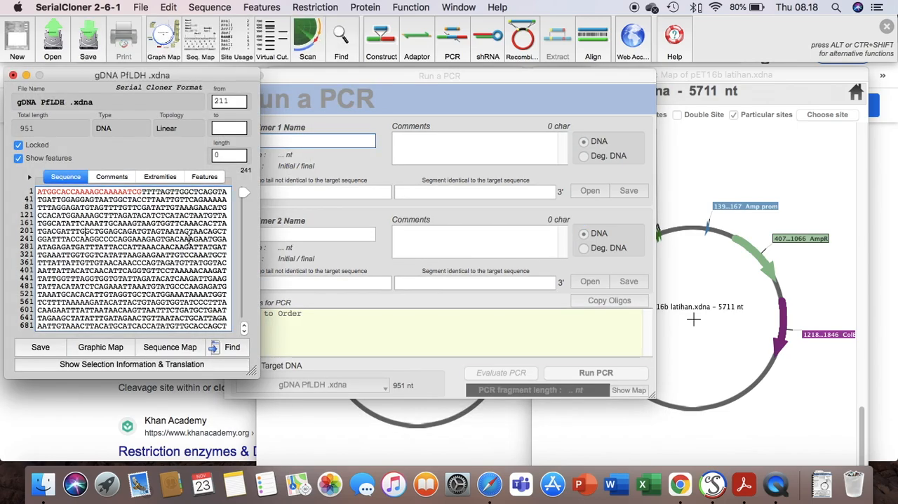
{"action": "scroll", "coordinate": [188, 239], "scroll_direction": "down", "scroll_amount": 5}
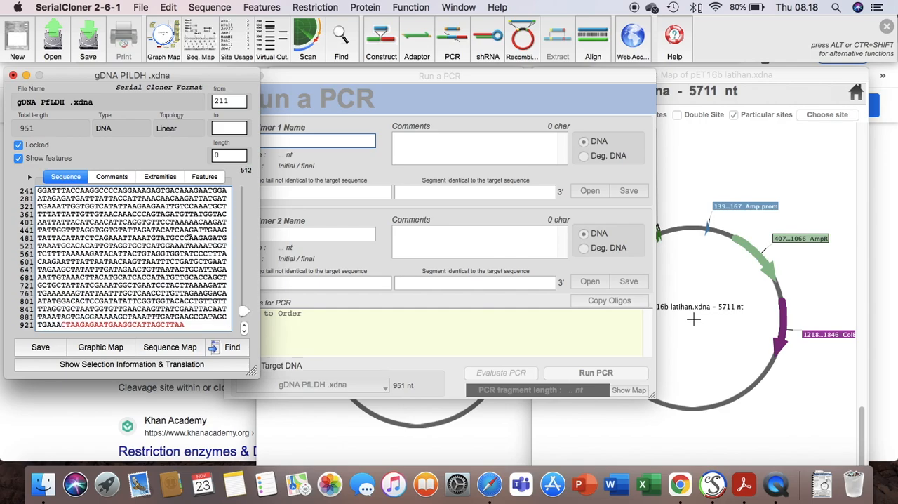
{"action": "scroll", "coordinate": [188, 239], "scroll_direction": "up", "scroll_amount": 5}
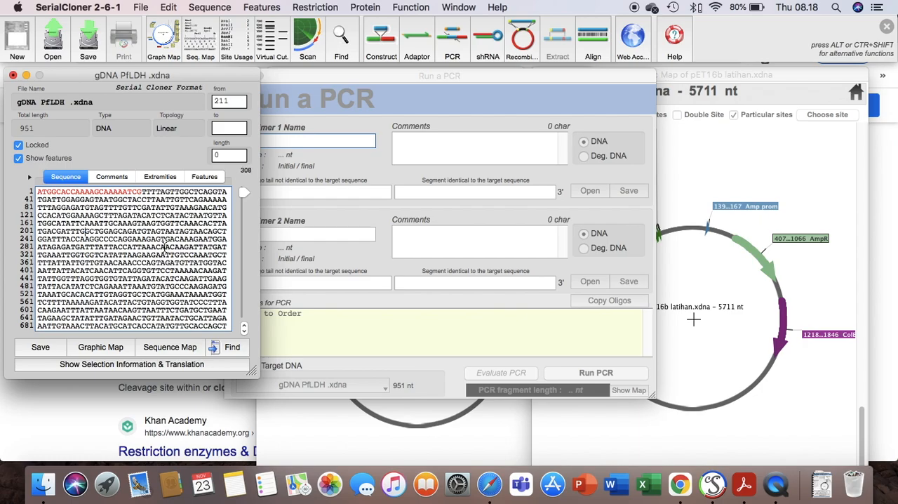
{"action": "scroll", "coordinate": [166, 241], "scroll_direction": "down", "scroll_amount": 5}
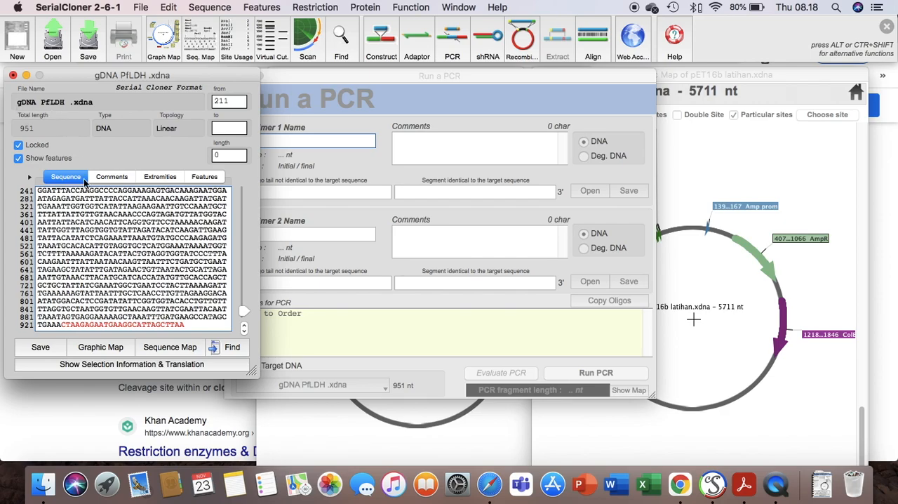
{"action": "scroll", "coordinate": [116, 214], "scroll_direction": "up", "scroll_amount": 1}
{"action": "scroll", "coordinate": [116, 214], "scroll_direction": "up", "scroll_amount": 5}
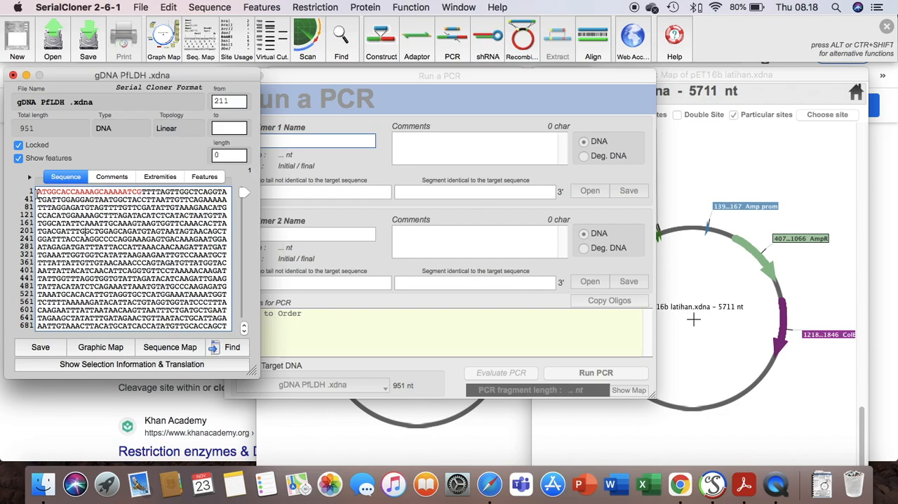
{"action": "left_click", "coordinate": [38, 192]}
{"action": "left_click_drag", "start_coordinate": [38, 194], "coordinate": [143, 198]}
{"action": "scroll", "coordinate": [145, 221], "scroll_direction": "down", "scroll_amount": 3}
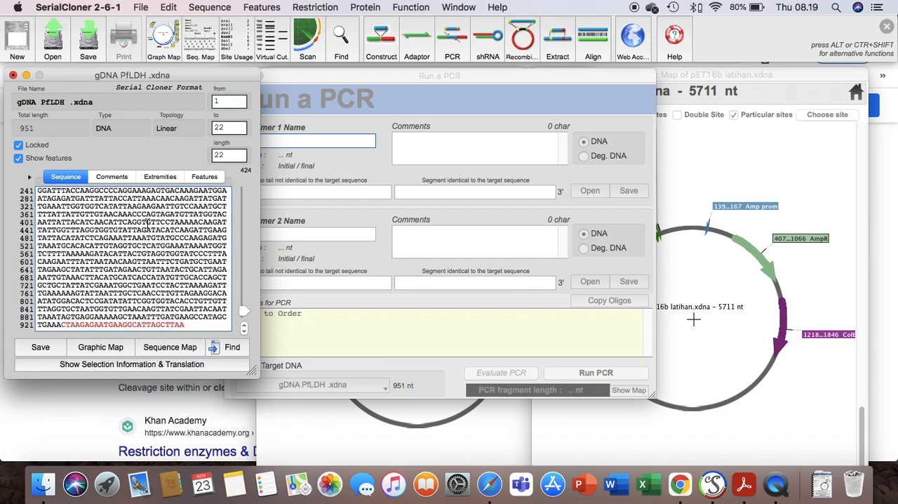
{"action": "scroll", "coordinate": [140, 275], "scroll_direction": "up", "scroll_amount": 3}
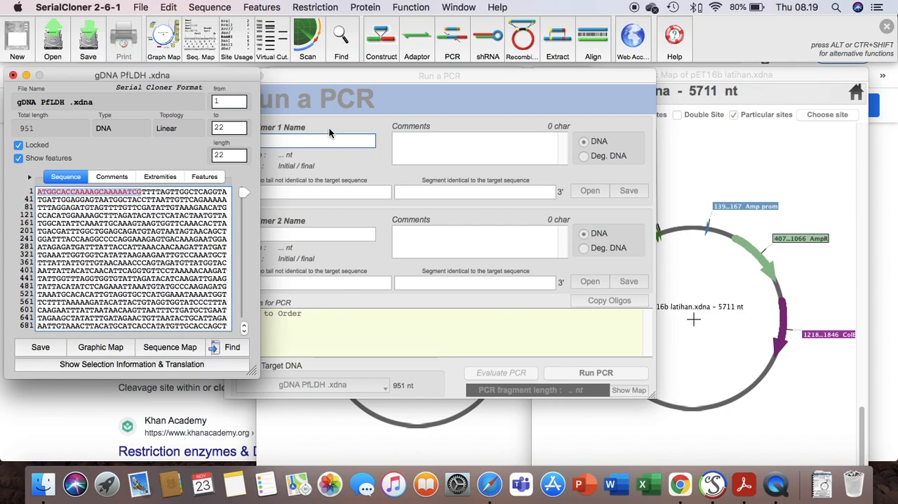
Step: Name primer 1 "Forward PfLDH-XhoI-pET16b" in the PCR setup
{"action": "left_click", "coordinate": [341, 105]}
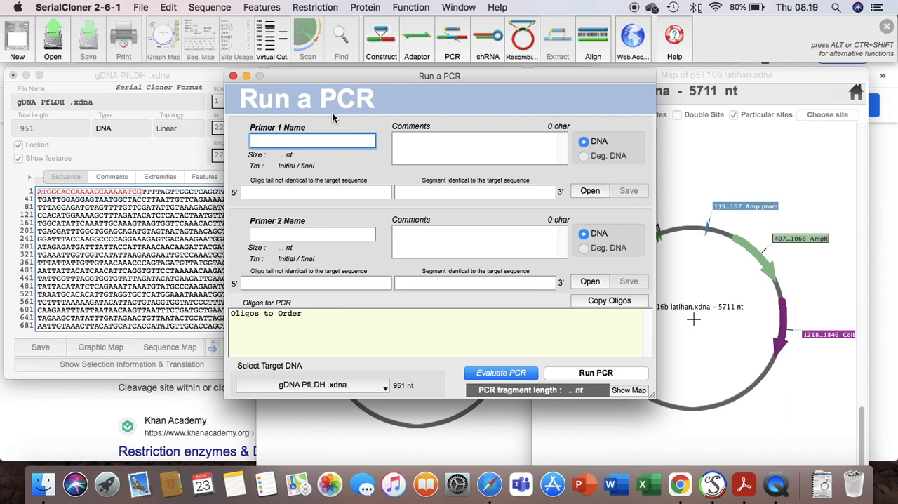
{"action": "type", "text": "Forward"}
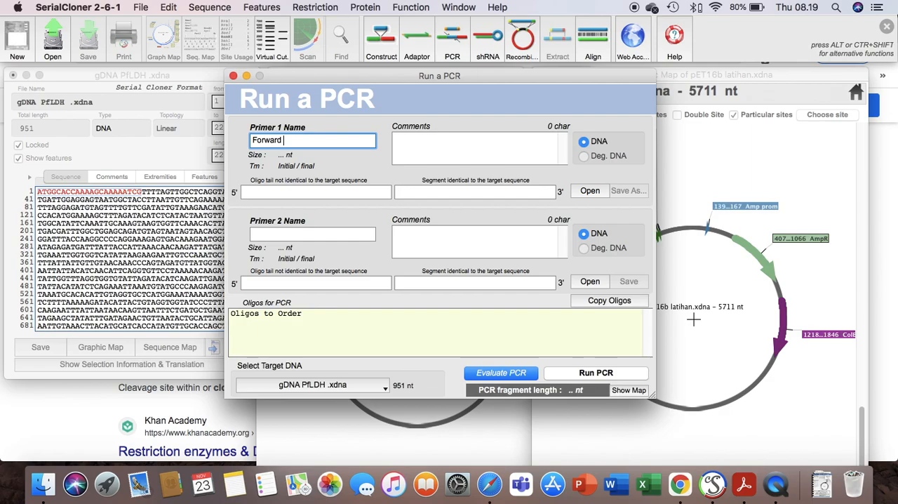
{"action": "type", "text": "PfLDH-XhoI-pE"}
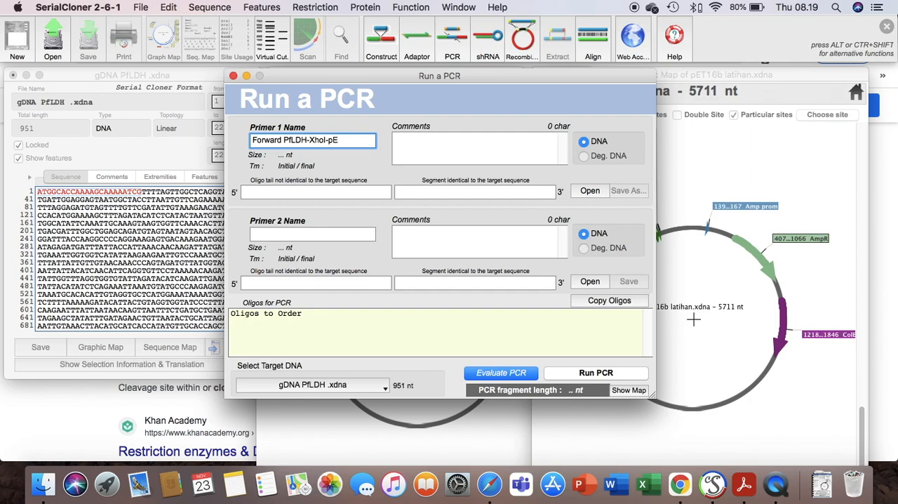
{"action": "type", "text": "T16b"}
Step: Copy nucleotides 1 to 22 of gDNA PfLDH (ATGGCACCAAAAGCAAAAATCG) into primer 1 as its segment identical to the target sequence
{"action": "left_click", "coordinate": [169, 224]}
{"action": "left_click", "coordinate": [85, 194]}
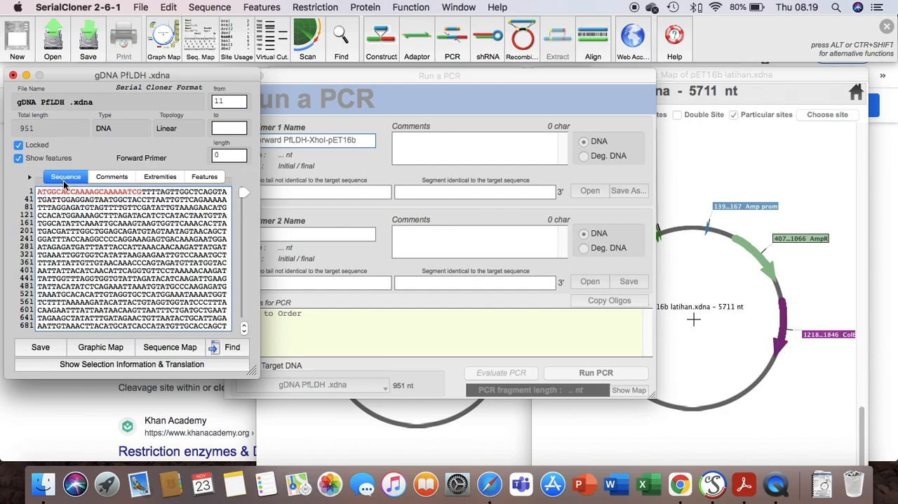
{"action": "left_click_drag", "start_coordinate": [38, 191], "coordinate": [141, 196]}
{"action": "key", "text": "super+c"}
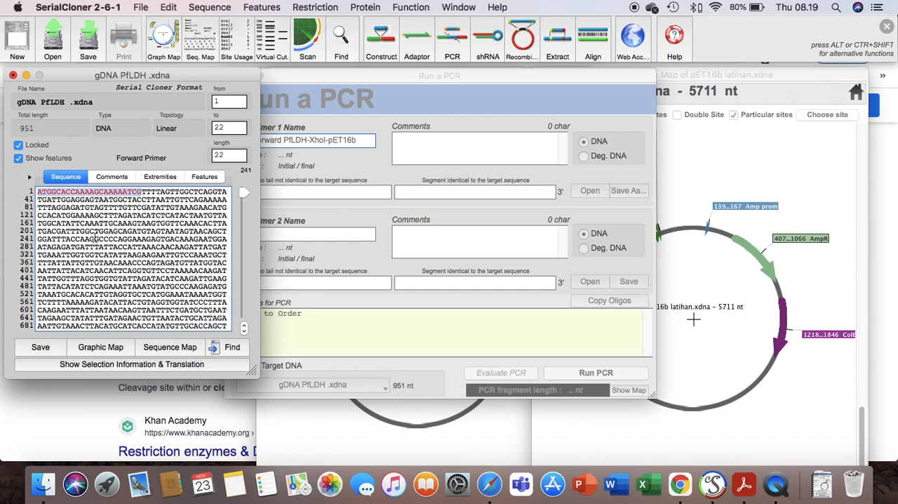
{"action": "left_click", "coordinate": [431, 191]}
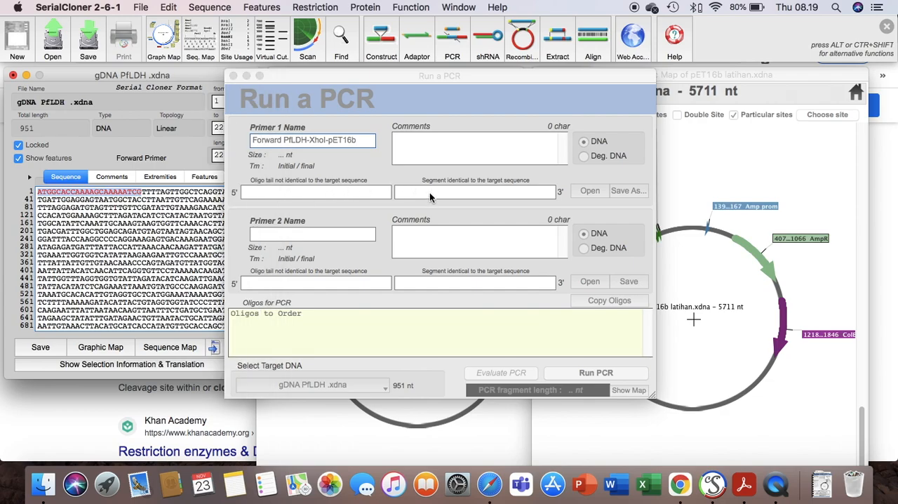
{"action": "left_click", "coordinate": [421, 193]}
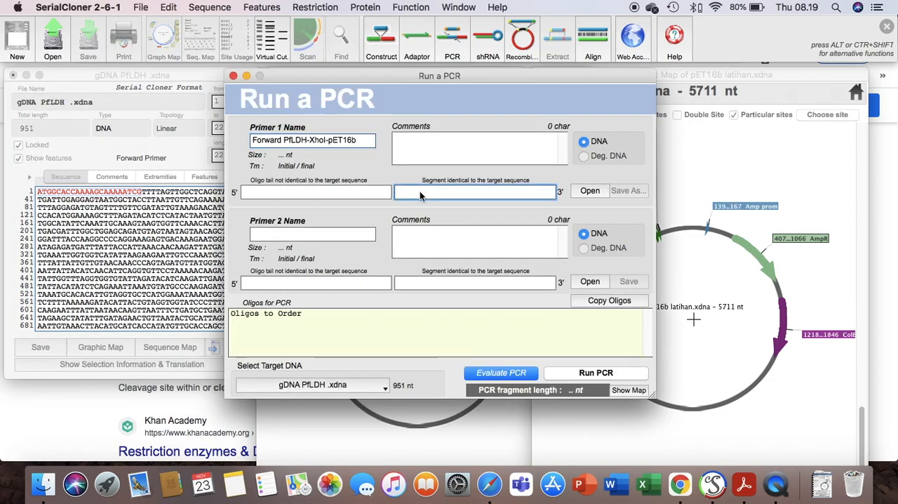
{"action": "left_click", "coordinate": [351, 192]}
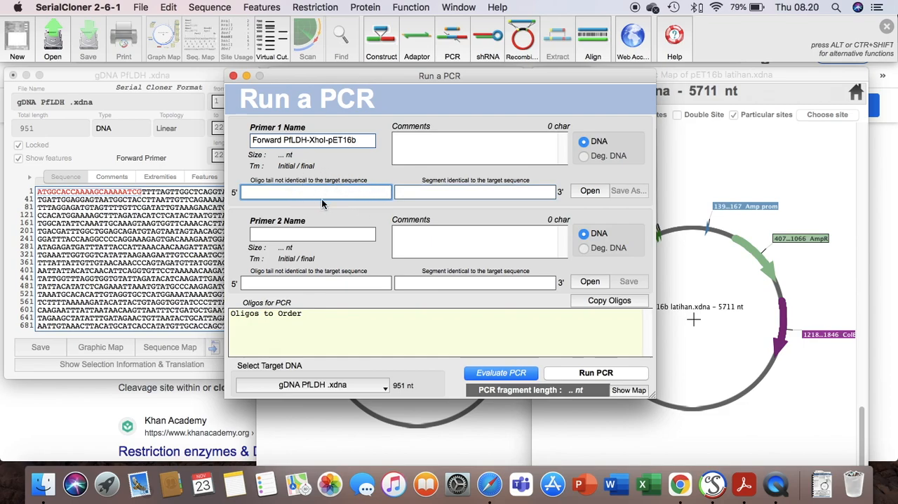
{"action": "left_click", "coordinate": [531, 191]}
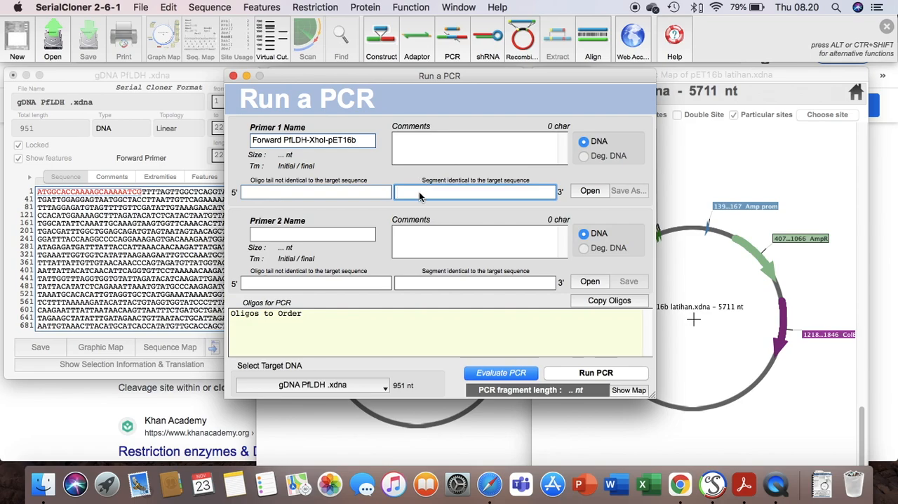
{"action": "key", "text": "super+v"}
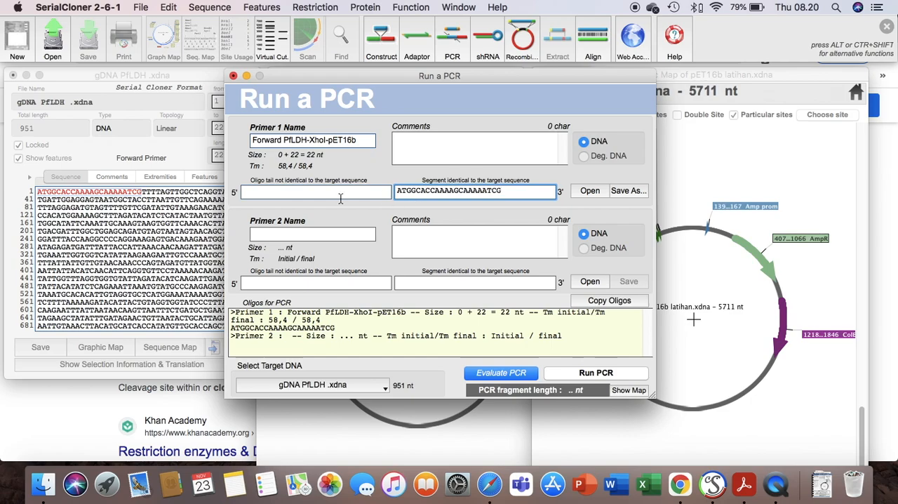
{"action": "left_click", "coordinate": [483, 192]}
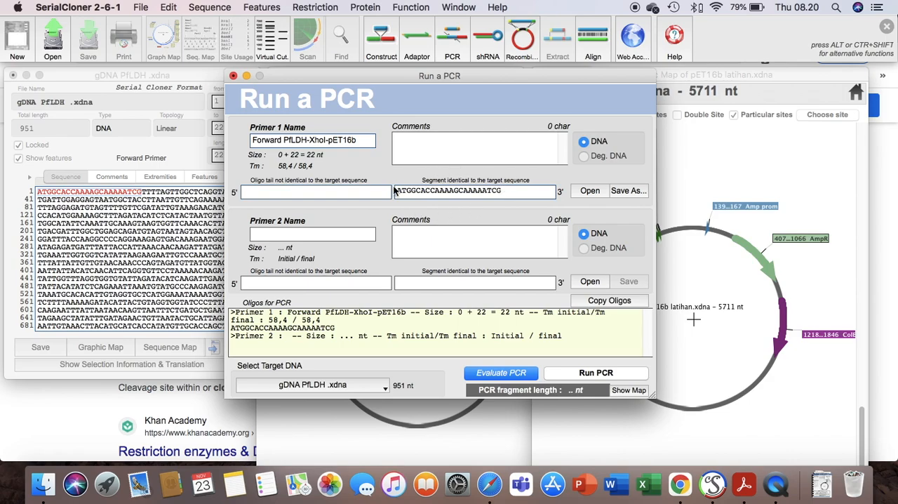
{"action": "left_click", "coordinate": [207, 201]}
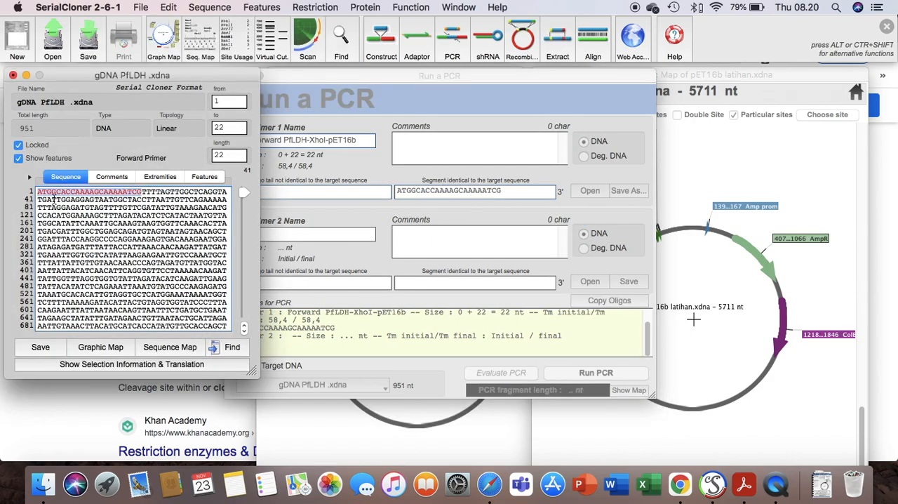
{"action": "left_click", "coordinate": [468, 193]}
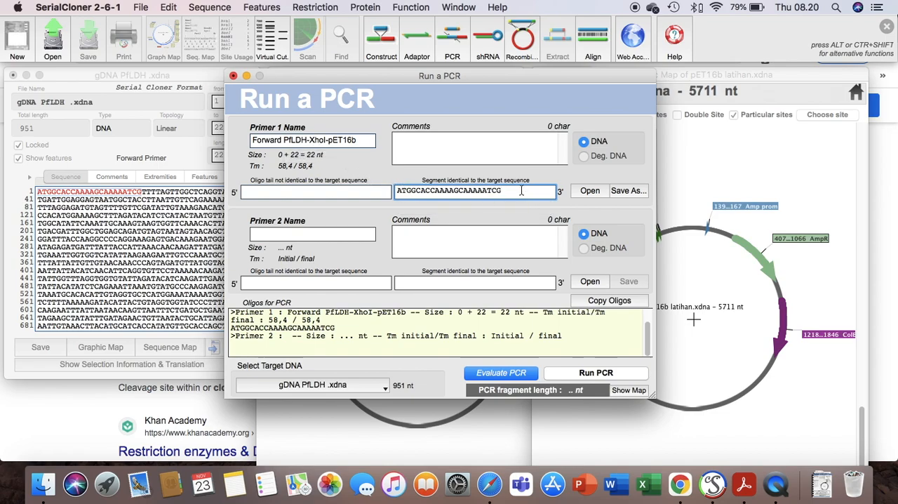
Step: Switch to Chrome and open the New England Biolabs PDF "Cleavage Close to the End of DNA Fragments" from the search results
{"action": "left_click", "coordinate": [368, 192]}
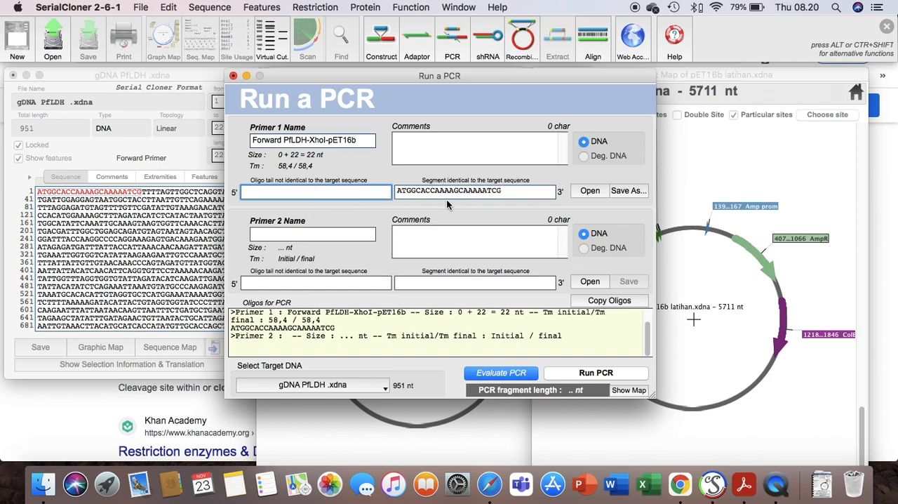
{"action": "left_click", "coordinate": [683, 493]}
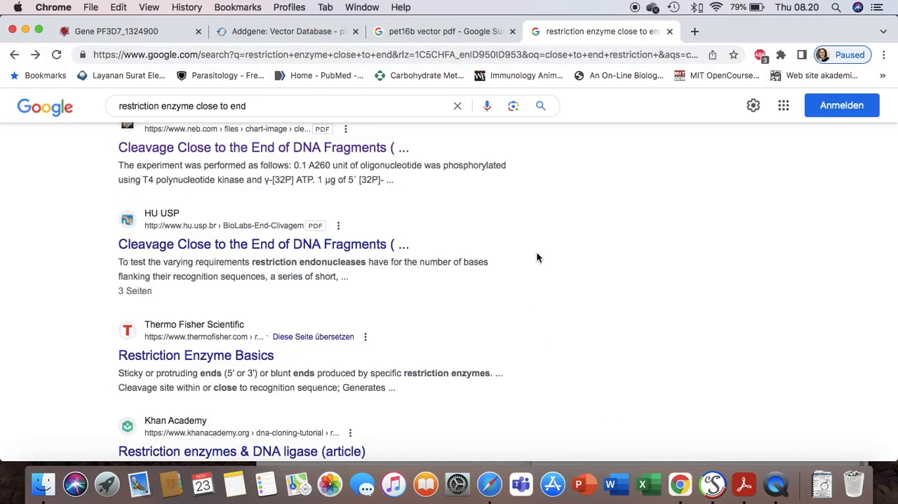
{"action": "scroll", "coordinate": [542, 257], "scroll_direction": "up", "scroll_amount": 2}
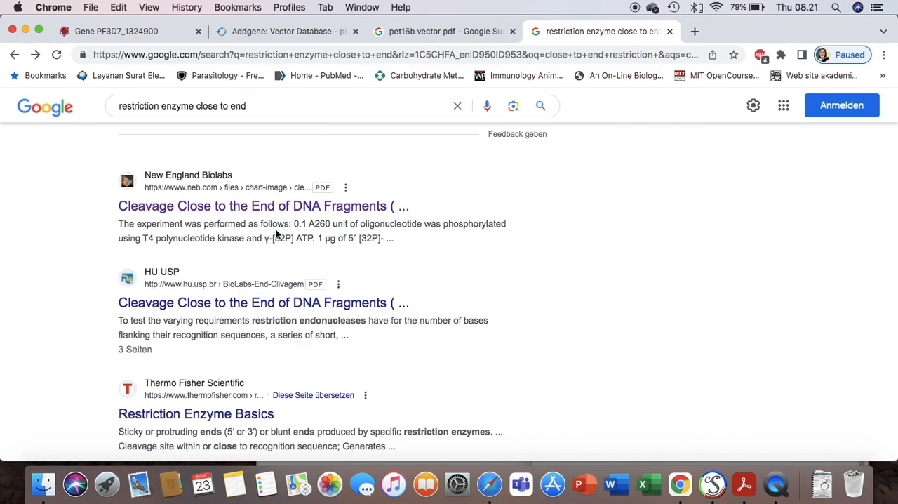
{"action": "left_click", "coordinate": [284, 211]}
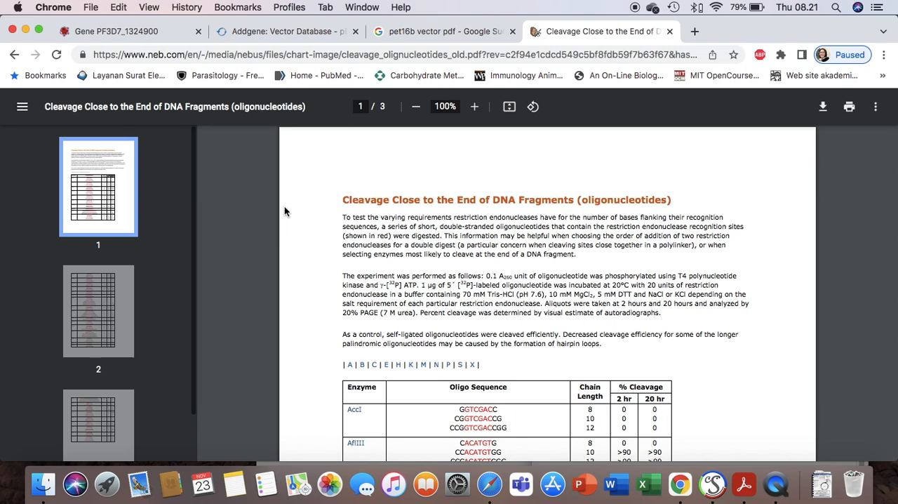
Step: Examine the XhoI oligo sequences and their cleavage percentages in the enzyme table on page 3 of the PDF
{"action": "scroll", "coordinate": [631, 323], "scroll_direction": "down", "scroll_amount": 2}
{"action": "scroll", "coordinate": [631, 323], "scroll_direction": "up", "scroll_amount": 2}
{"action": "scroll", "coordinate": [653, 324], "scroll_direction": "down", "scroll_amount": 5}
{"action": "scroll", "coordinate": [654, 327], "scroll_direction": "down", "scroll_amount": 10}
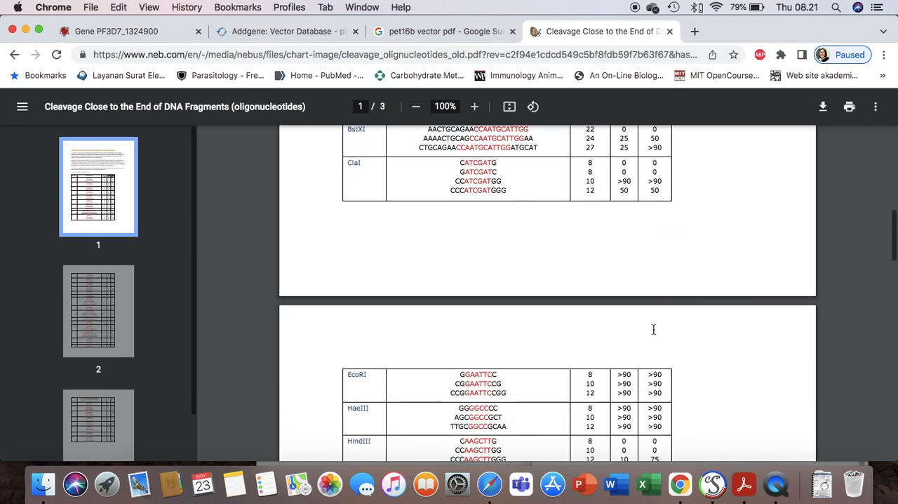
{"action": "scroll", "coordinate": [653, 326], "scroll_direction": "down", "scroll_amount": 10}
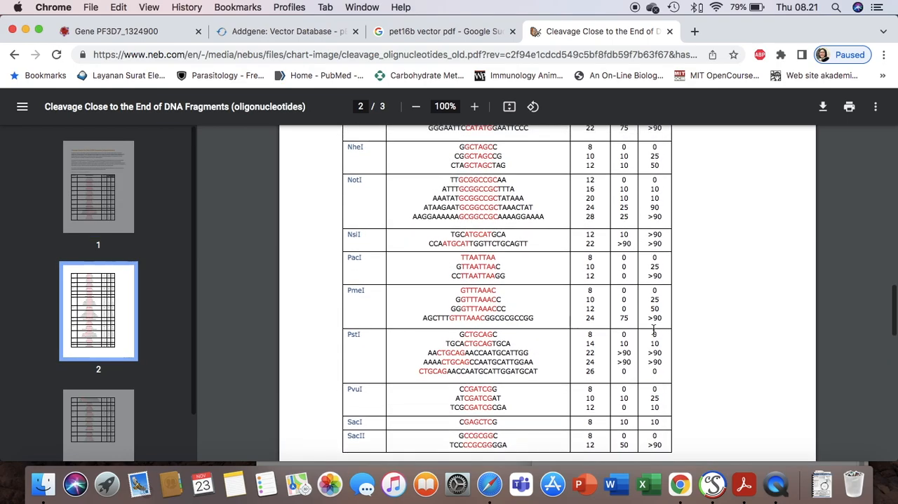
{"action": "scroll", "coordinate": [654, 327], "scroll_direction": "down", "scroll_amount": 5}
{"action": "scroll", "coordinate": [654, 327], "scroll_direction": "up", "scroll_amount": 2}
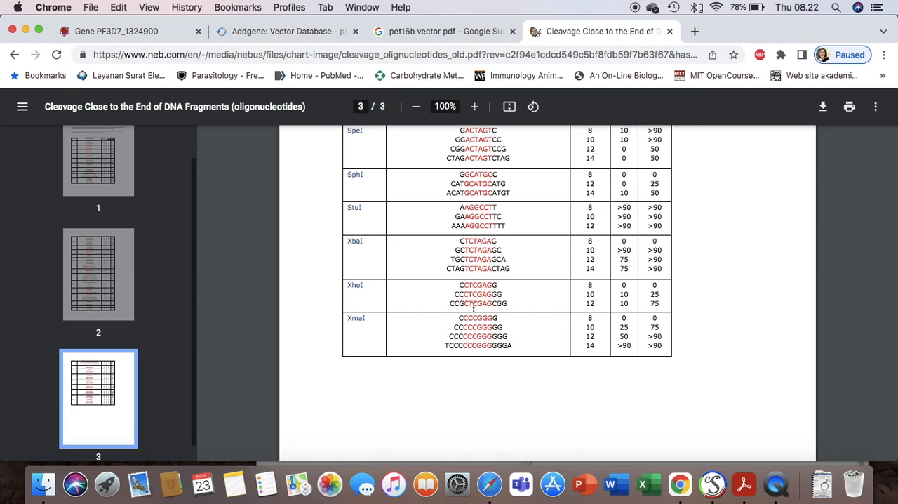
{"action": "scroll", "coordinate": [467, 295], "scroll_direction": "up", "scroll_amount": 1}
{"action": "scroll", "coordinate": [468, 291], "scroll_direction": "down", "scroll_amount": 1}
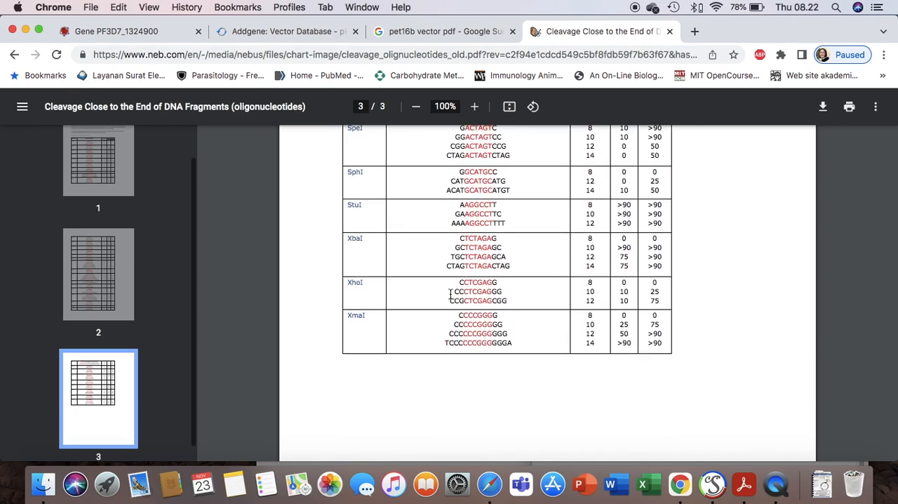
{"action": "scroll", "coordinate": [465, 292], "scroll_direction": "up", "scroll_amount": 1}
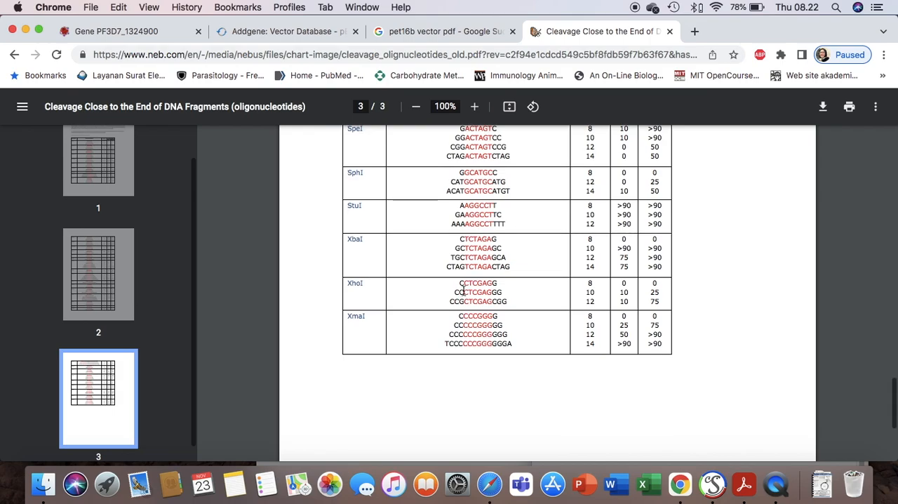
{"action": "scroll", "coordinate": [610, 298], "scroll_direction": "up", "scroll_amount": 1}
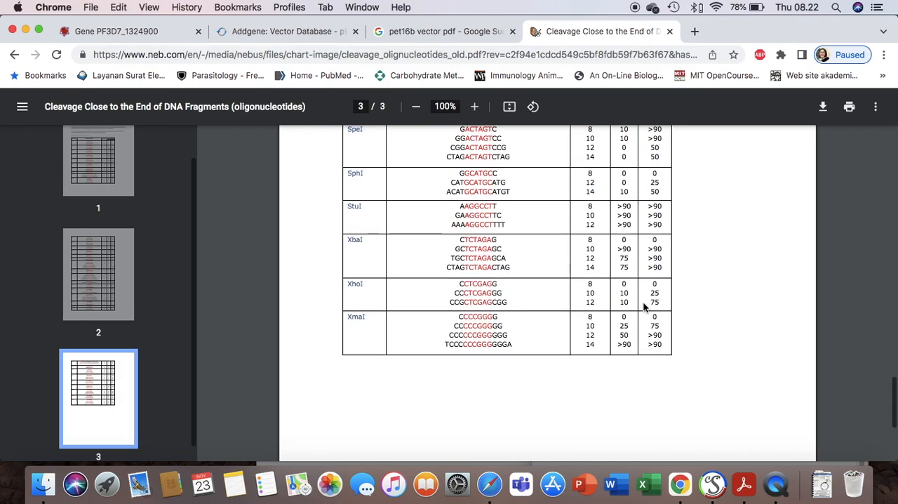
{"action": "scroll", "coordinate": [654, 288], "scroll_direction": "up", "scroll_amount": 10}
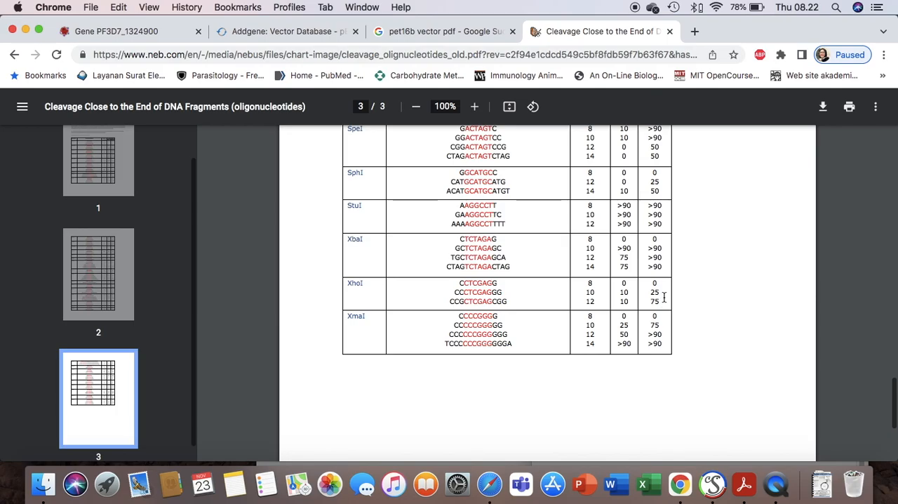
Step: Copy CCGCTCGAG from the 12-nt XhoI oligo in the cleavage table into primer 1 as its non-identical oligo tail in SerialCloner
{"action": "scroll", "coordinate": [657, 293], "scroll_direction": "up", "scroll_amount": 20}
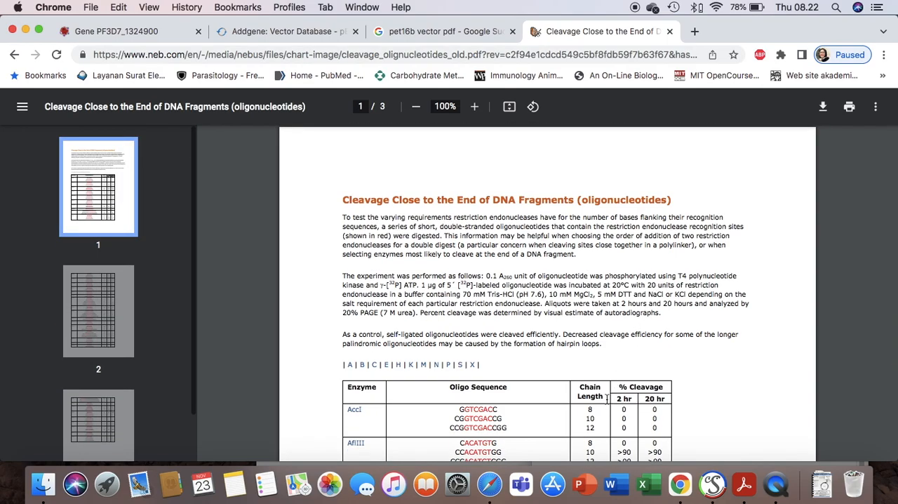
{"action": "scroll", "coordinate": [590, 402], "scroll_direction": "down", "scroll_amount": 5}
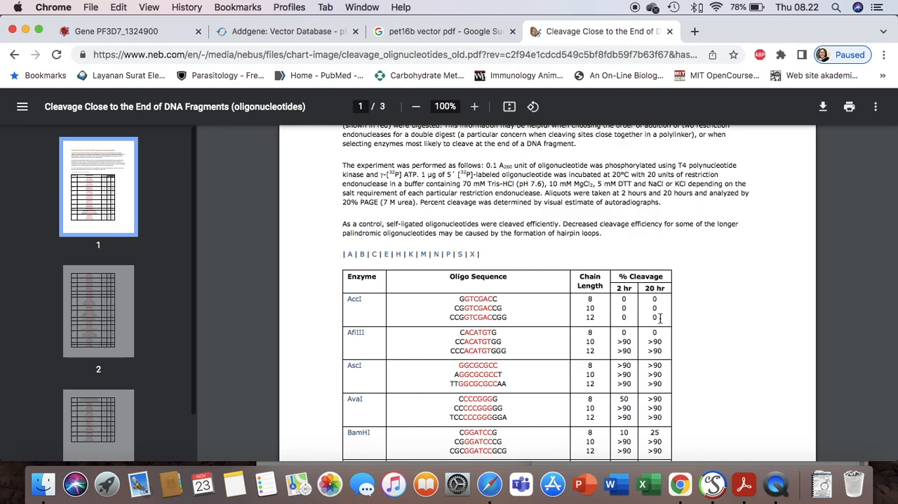
{"action": "scroll", "coordinate": [660, 316], "scroll_direction": "down", "scroll_amount": 20}
{"action": "scroll", "coordinate": [660, 316], "scroll_direction": "down", "scroll_amount": 3}
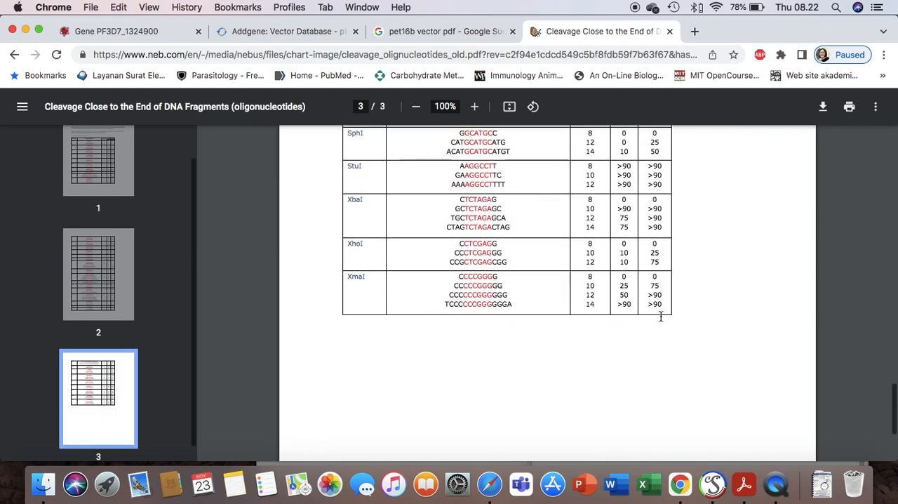
{"action": "scroll", "coordinate": [662, 315], "scroll_direction": "up", "scroll_amount": 1}
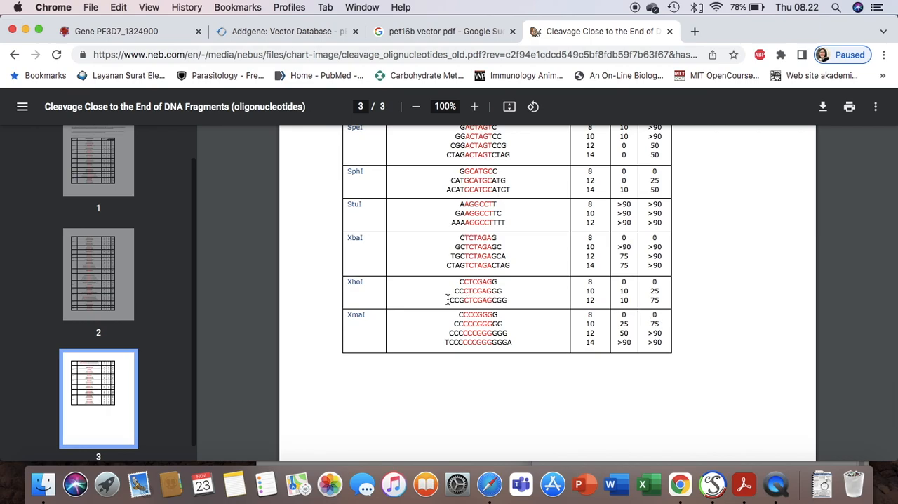
{"action": "left_click_drag", "start_coordinate": [450, 300], "coordinate": [492, 301]}
{"action": "key", "text": "super+c"}
{"action": "left_click", "coordinate": [702, 489]}
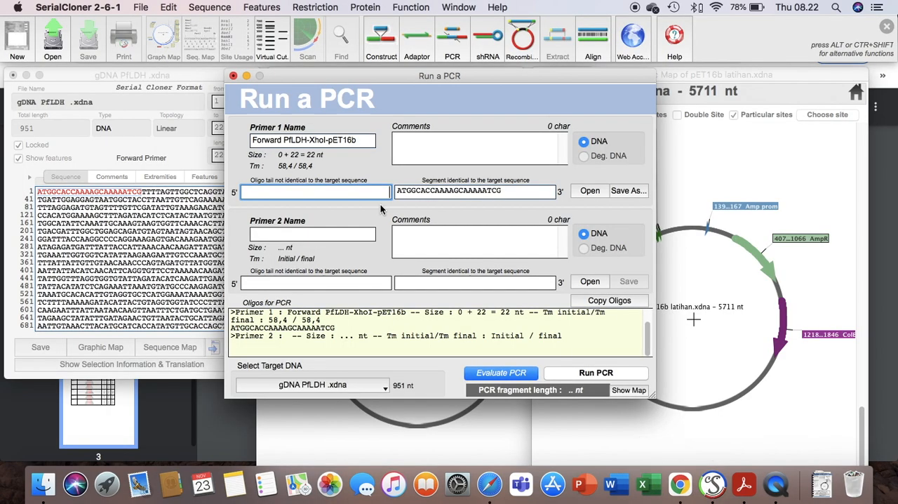
{"action": "key", "text": "super+v"}
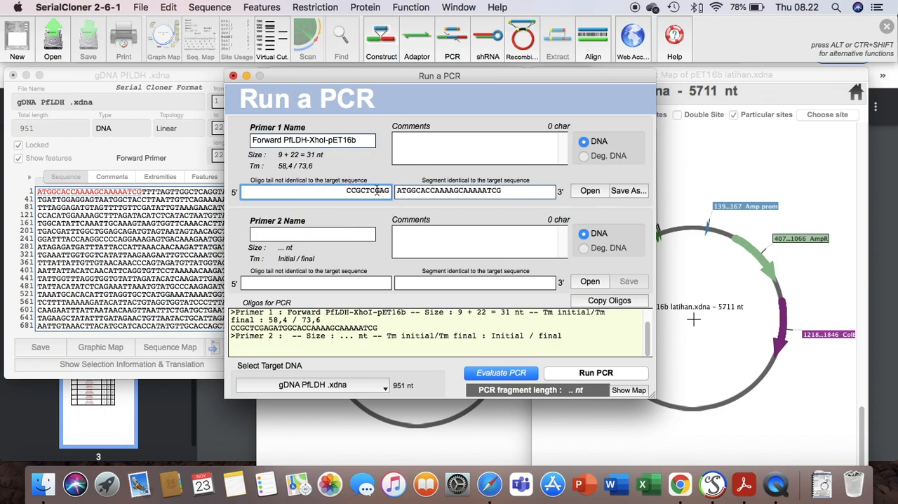
Step: Select the whole gDNA PfLDH sequence, nucleotides 1 to 951
{"action": "left_click", "coordinate": [167, 220]}
{"action": "scroll", "coordinate": [167, 220], "scroll_direction": "down", "scroll_amount": 3}
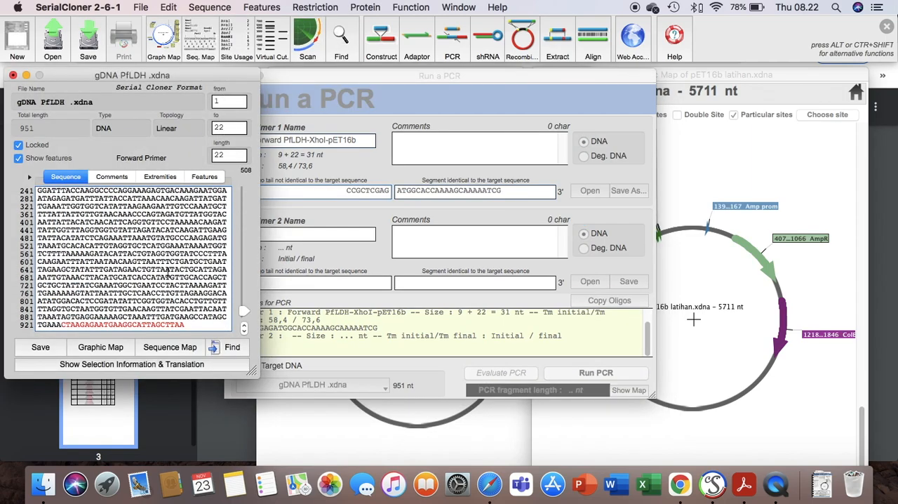
{"action": "scroll", "coordinate": [147, 252], "scroll_direction": "up", "scroll_amount": 3}
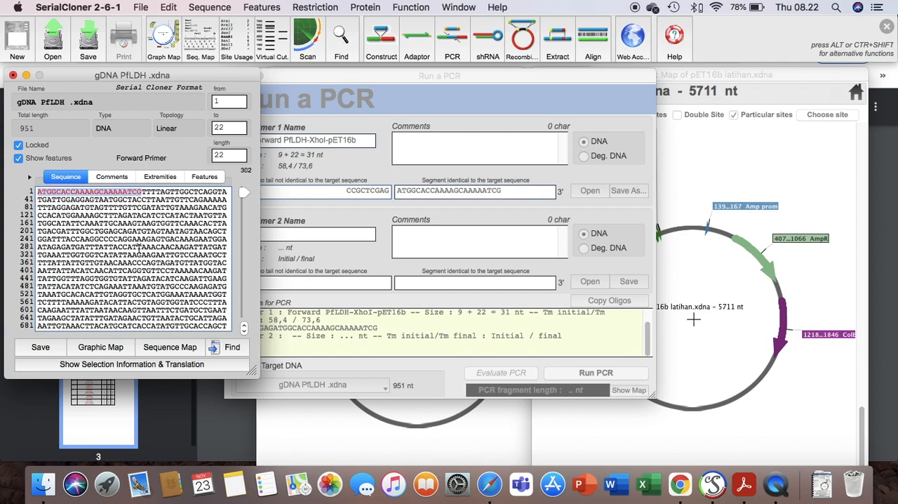
{"action": "left_click", "coordinate": [40, 196]}
{"action": "scroll", "coordinate": [161, 302], "scroll_direction": "down", "scroll_amount": 3}
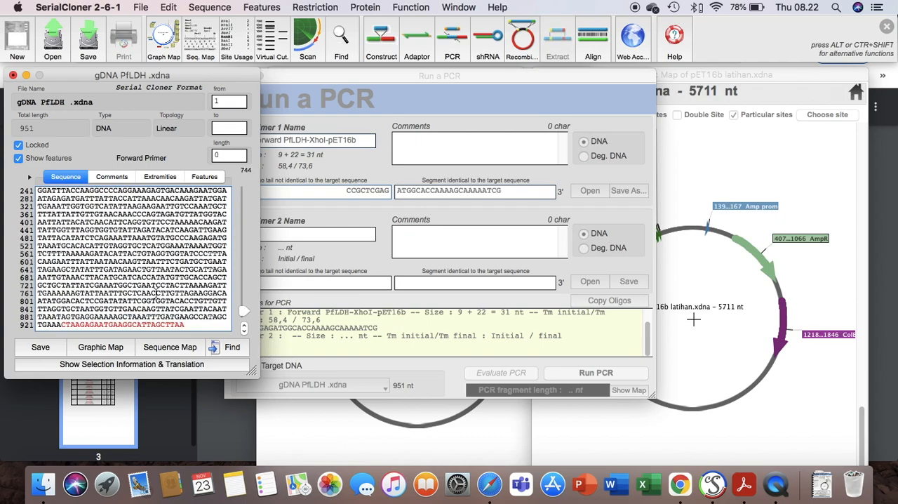
{"action": "left_click", "coordinate": [186, 323], "text": "shift"}
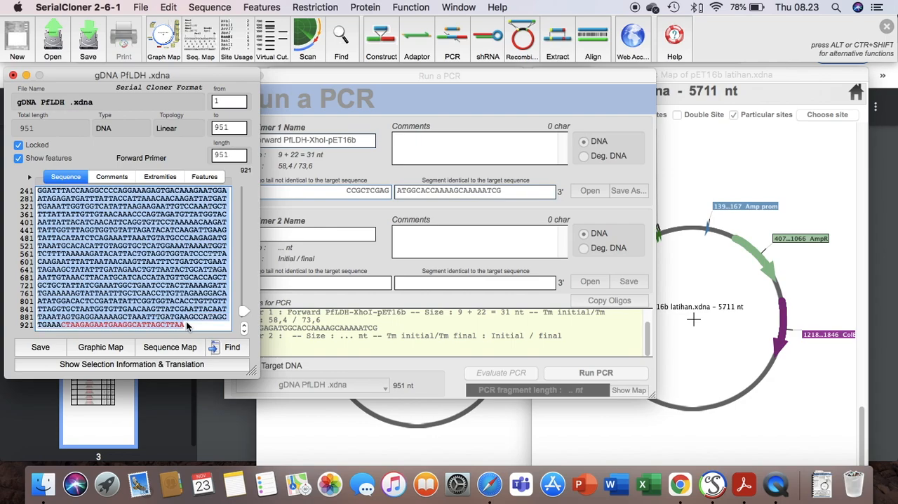
Step: Widen the gDNA PfLDH window and show the selection information and translation of the selected sequence
{"action": "left_click", "coordinate": [186, 364]}
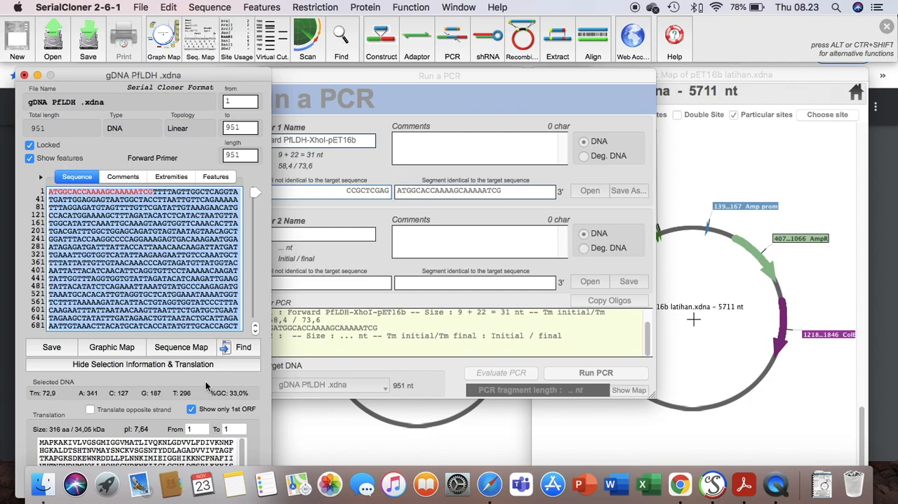
{"action": "left_click", "coordinate": [173, 366]}
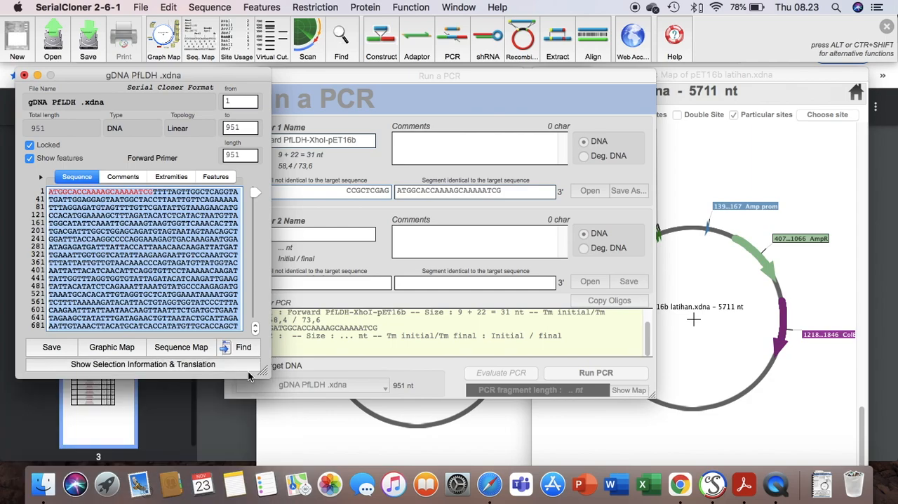
{"action": "left_click_drag", "start_coordinate": [264, 371], "coordinate": [741, 371]}
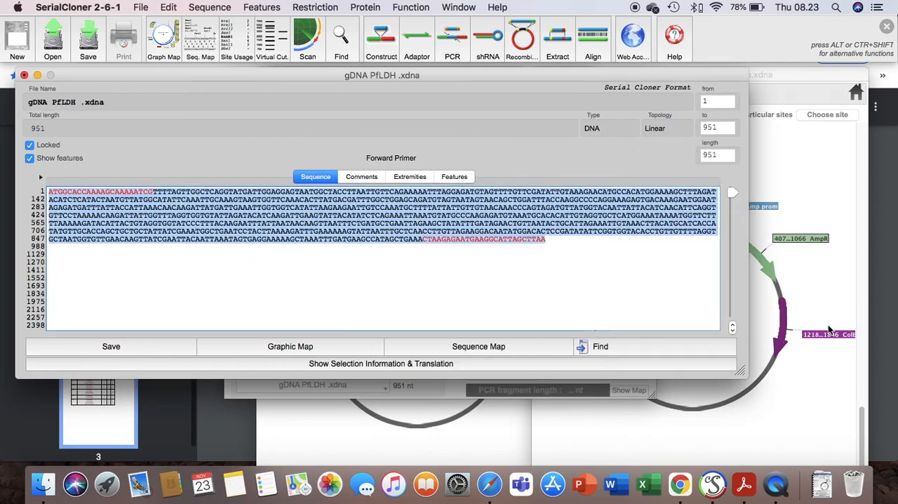
{"action": "left_click", "coordinate": [489, 363]}
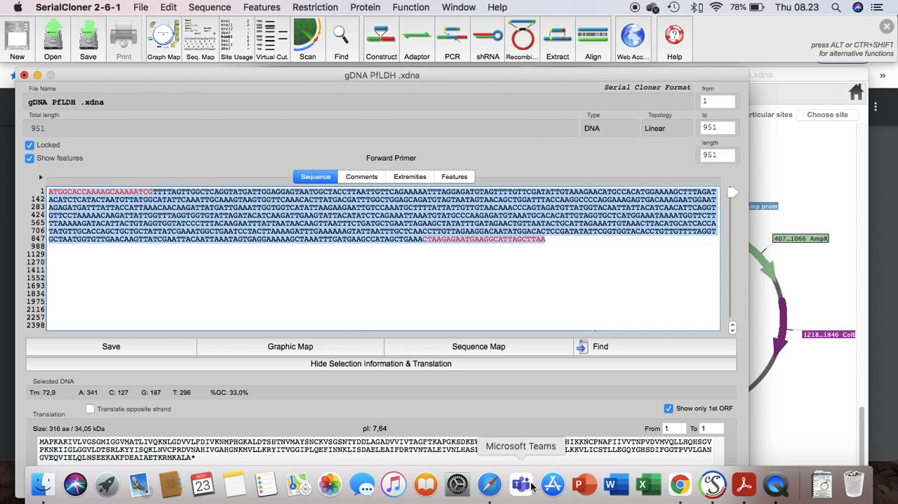
Step: Compare the predicted protein sequence on the PF3D7_1324900 page in Chrome with the gDNA PfLDH translation in SerialCloner
{"action": "left_click", "coordinate": [690, 486]}
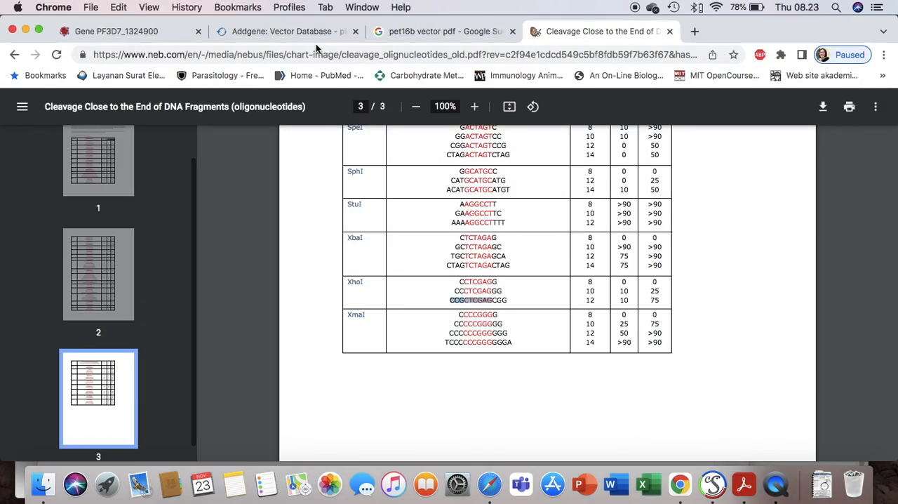
{"action": "left_click", "coordinate": [161, 31]}
{"action": "scroll", "coordinate": [503, 240], "scroll_direction": "up", "scroll_amount": 7}
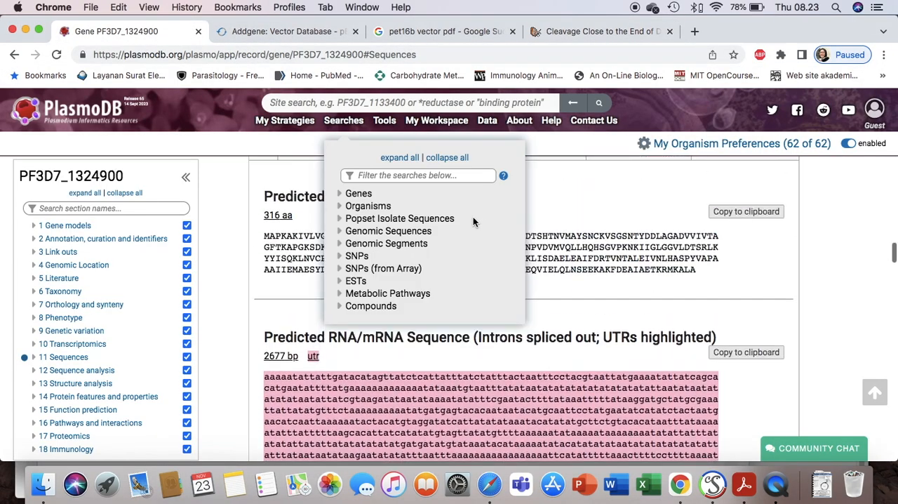
{"action": "scroll", "coordinate": [676, 281], "scroll_direction": "down", "scroll_amount": 3}
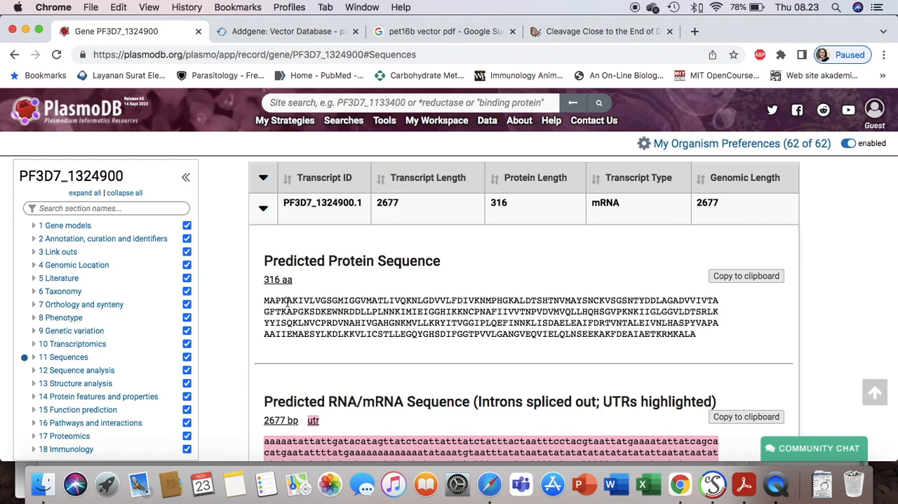
{"action": "left_click", "coordinate": [710, 484]}
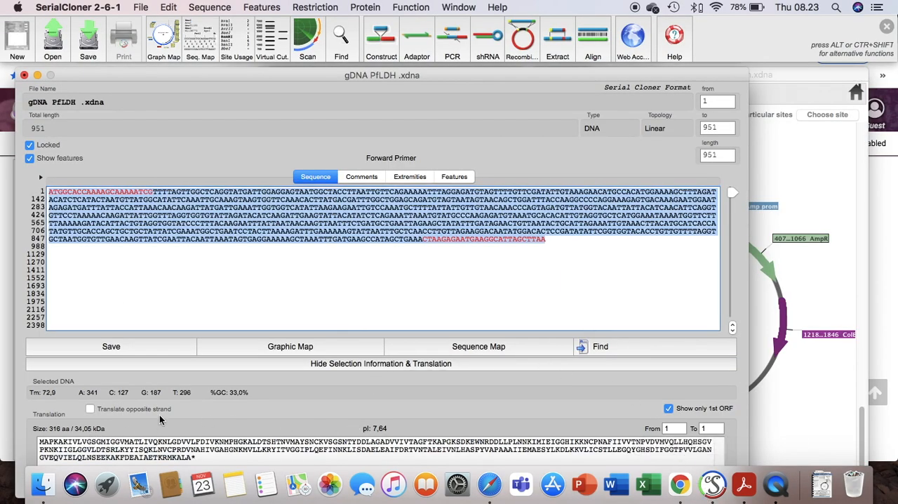
{"action": "left_click", "coordinate": [199, 458]}
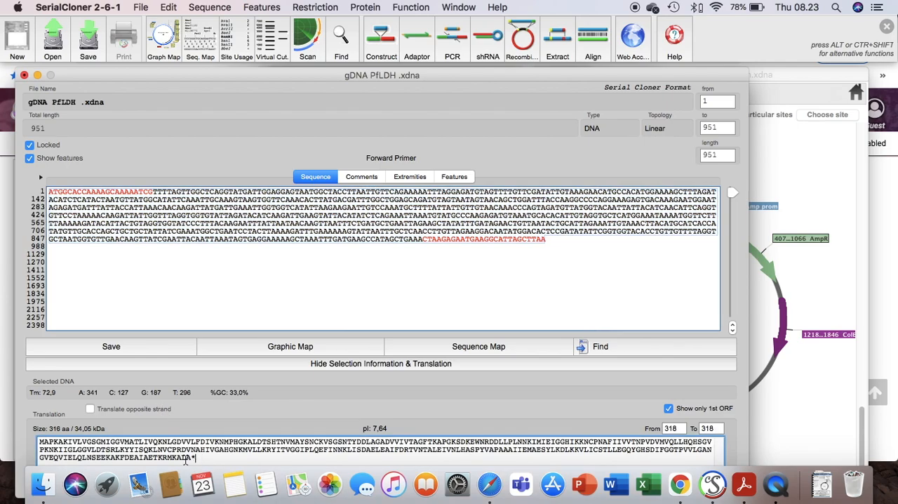
Step: Copy nucleotides 926 to 951 of gDNA PfLDH into primer 2 as its segment identical to the target, and evaluate the PCR
{"action": "left_click", "coordinate": [442, 242]}
{"action": "left_click_drag", "start_coordinate": [546, 240], "coordinate": [423, 237]}
{"action": "key", "text": "super+c"}
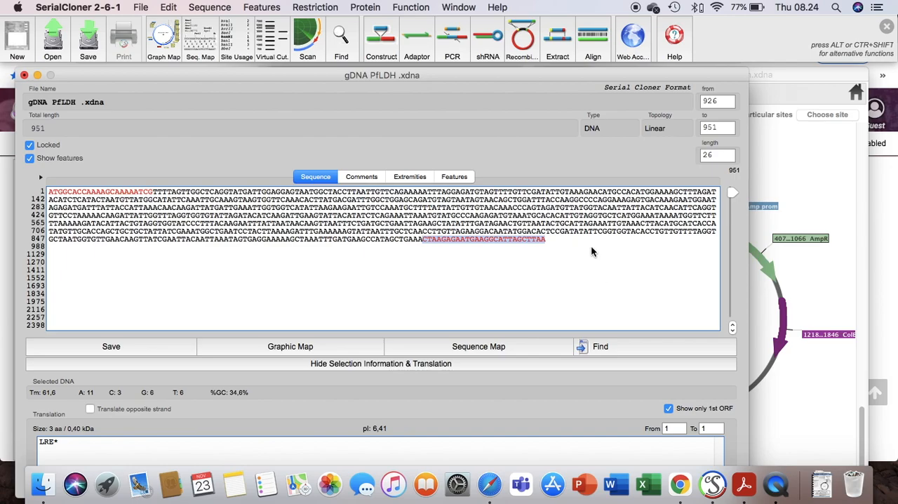
{"action": "left_click", "coordinate": [451, 44]}
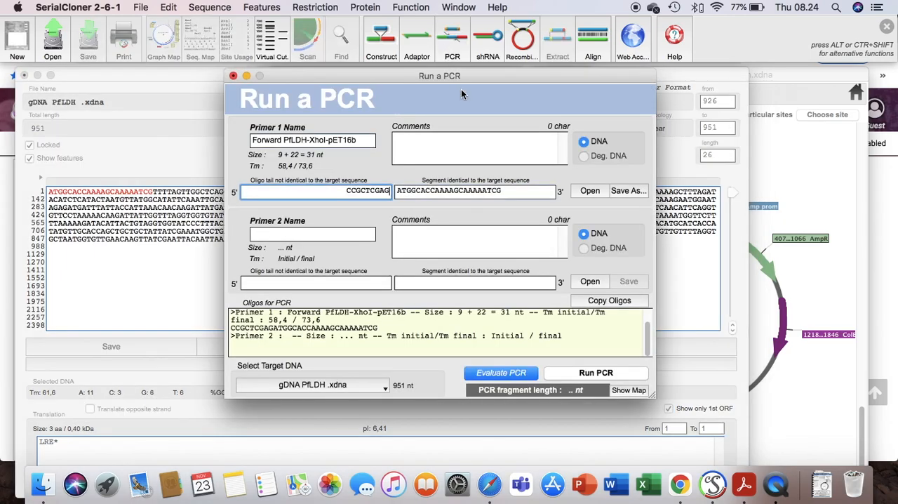
{"action": "left_click", "coordinate": [414, 281]}
{"action": "key", "text": "super+v"}
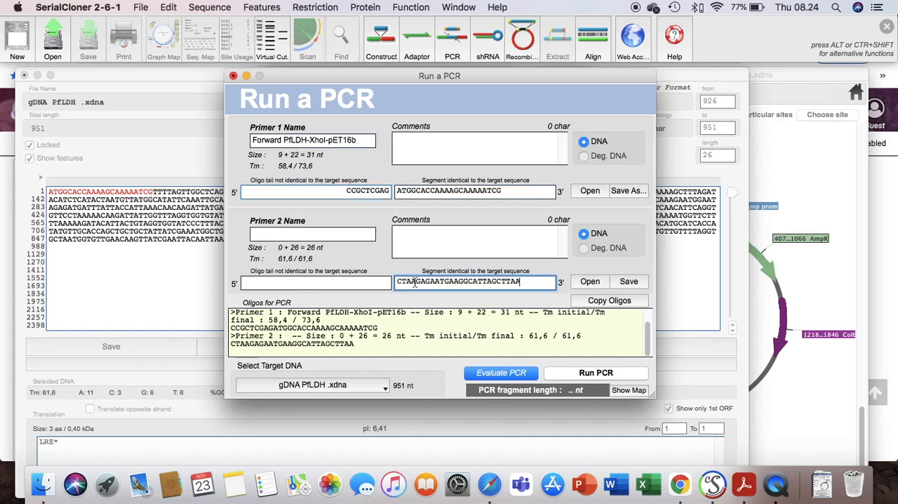
{"action": "left_click", "coordinate": [496, 377]}
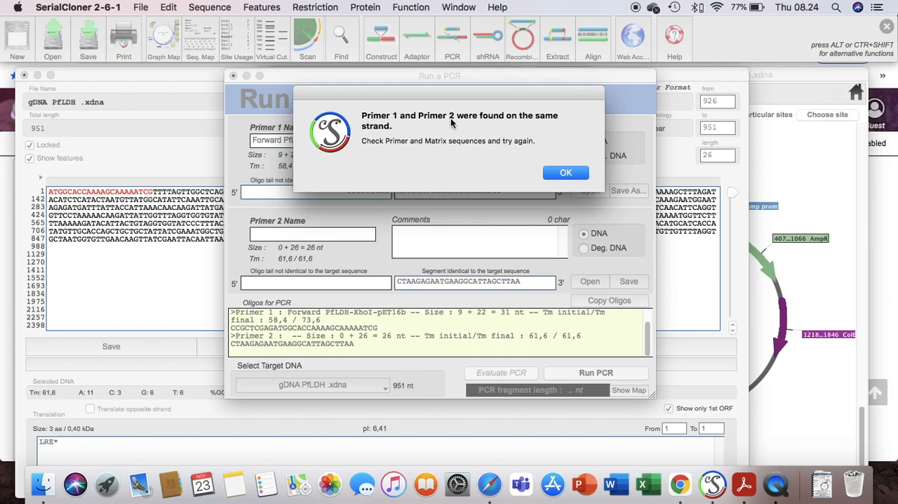
{"action": "left_click", "coordinate": [546, 174]}
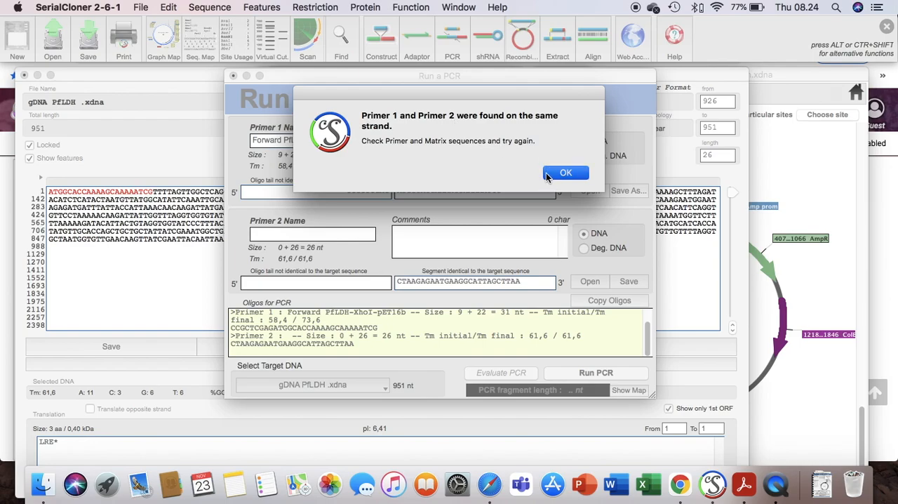
Step: Move primer 2's segment CTAAGAGAATGAAGGCATTAGCTTAA into a new sequence window and convert it to its antiparallel (reverse complement)
{"action": "left_click_drag", "start_coordinate": [524, 281], "coordinate": [389, 282]}
{"action": "key", "text": "super+c"}
{"action": "key", "text": "BackSpace"}
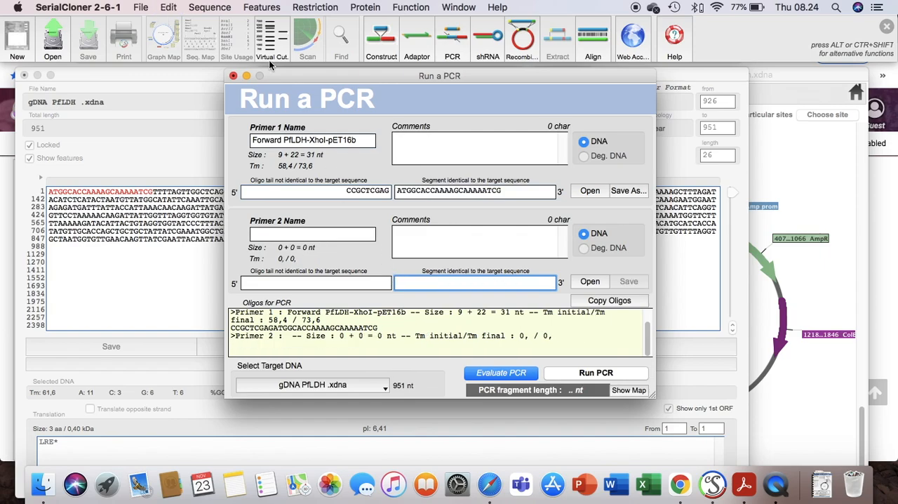
{"action": "left_click", "coordinate": [10, 42]}
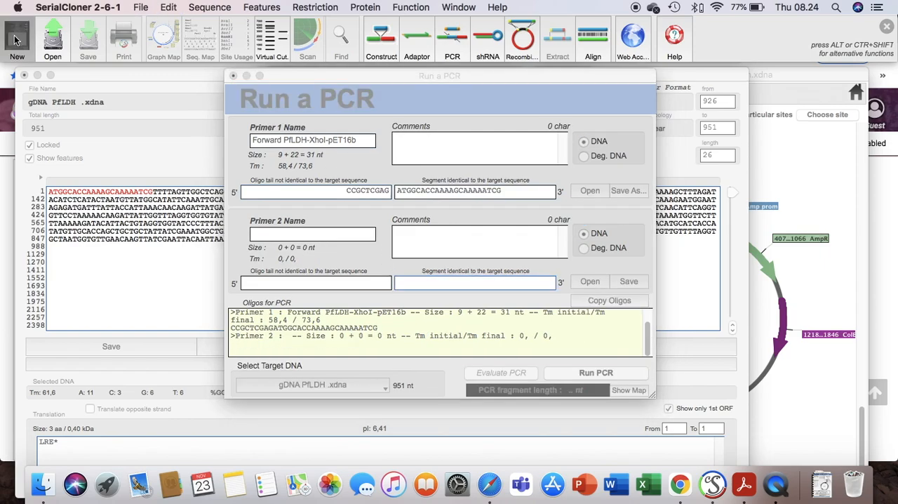
{"action": "key", "text": "super+v"}
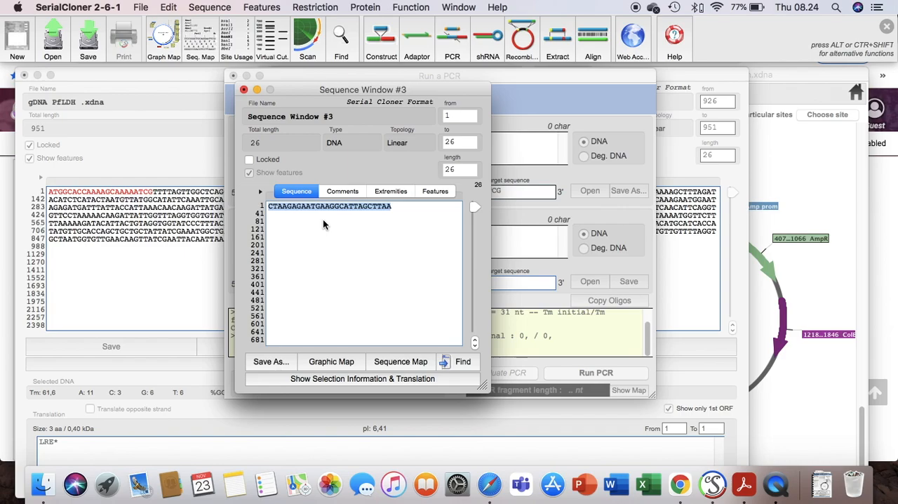
{"action": "left_click", "coordinate": [222, 9]}
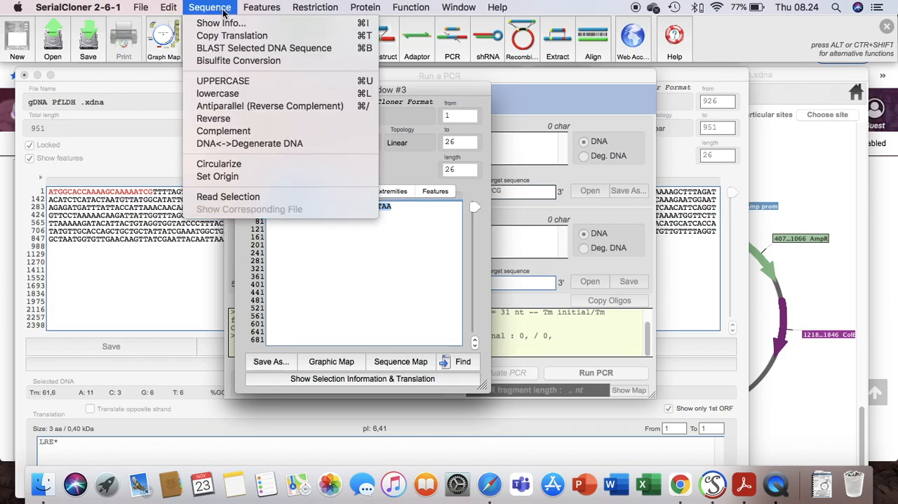
{"action": "left_click", "coordinate": [269, 106]}
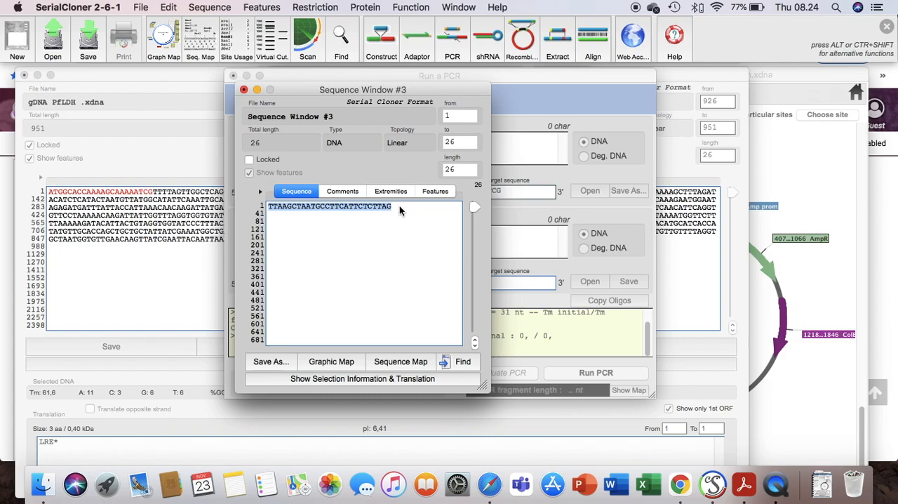
Step: Paste the reverse complement TTAAGCTAATGCCTTCATTCTCTTAG as primer 2's segment identical to the target and evaluate the PCR
{"action": "left_click", "coordinate": [510, 282]}
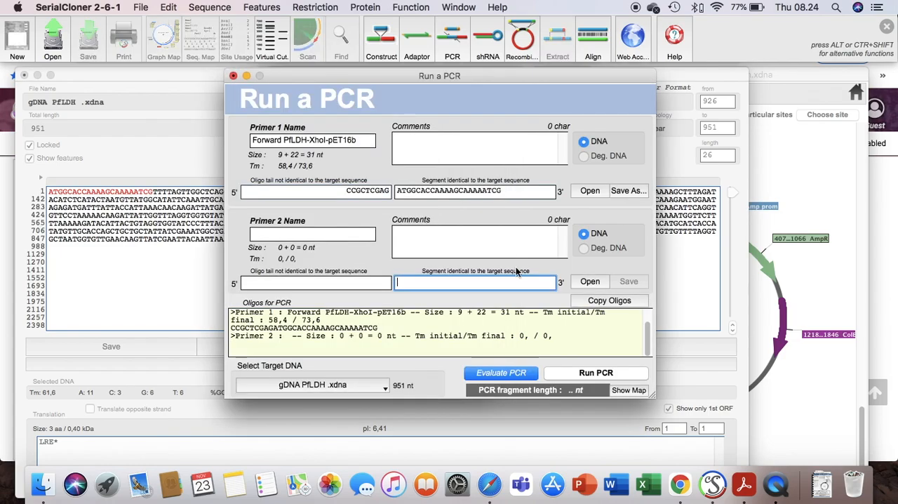
{"action": "key", "text": "super+v"}
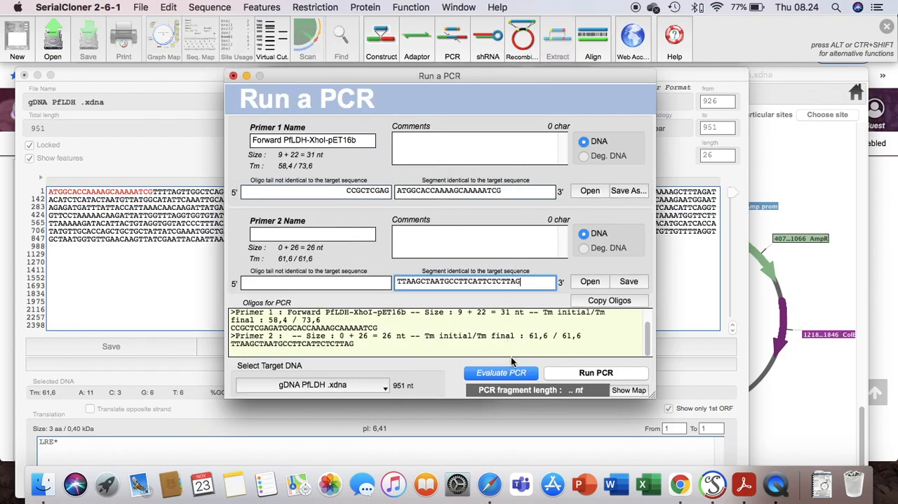
{"action": "left_click", "coordinate": [512, 372]}
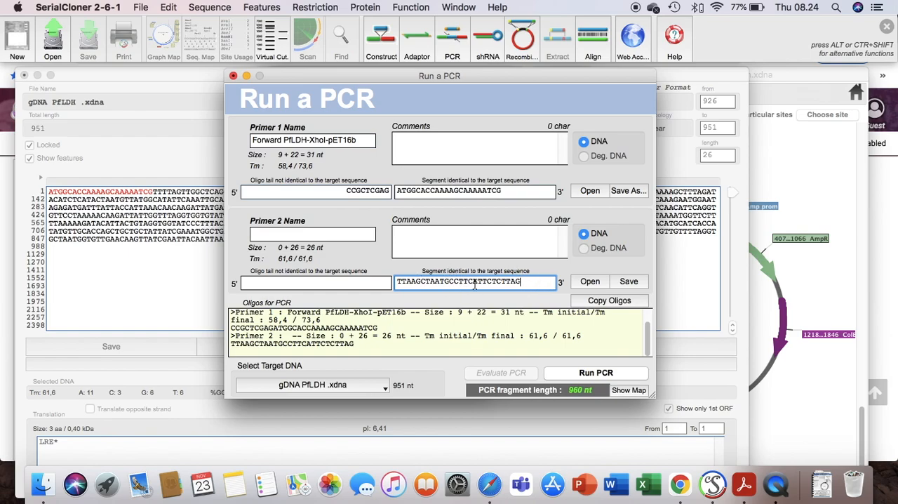
Step: Name primer 2 "Rev PfLDH-BamHI-pET16b" in the PCR setup
{"action": "left_click", "coordinate": [320, 235]}
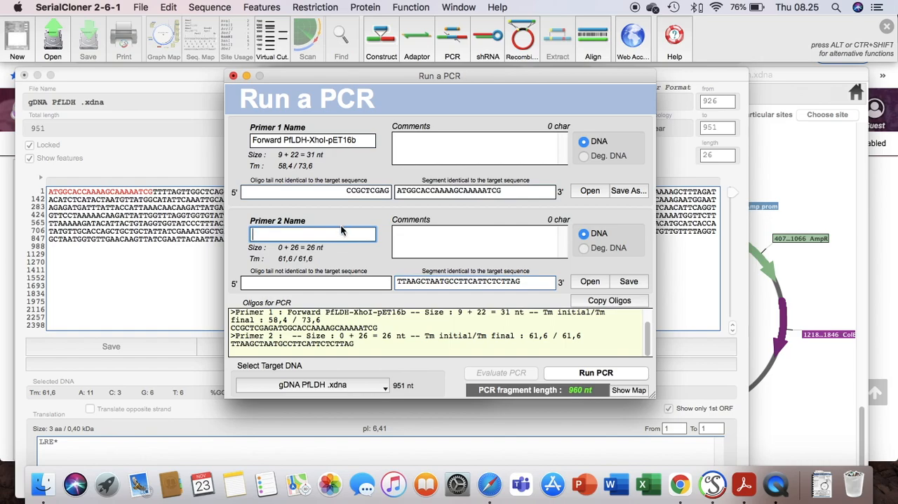
{"action": "type", "text": "Rev PfLDH-BamHI-pET"}
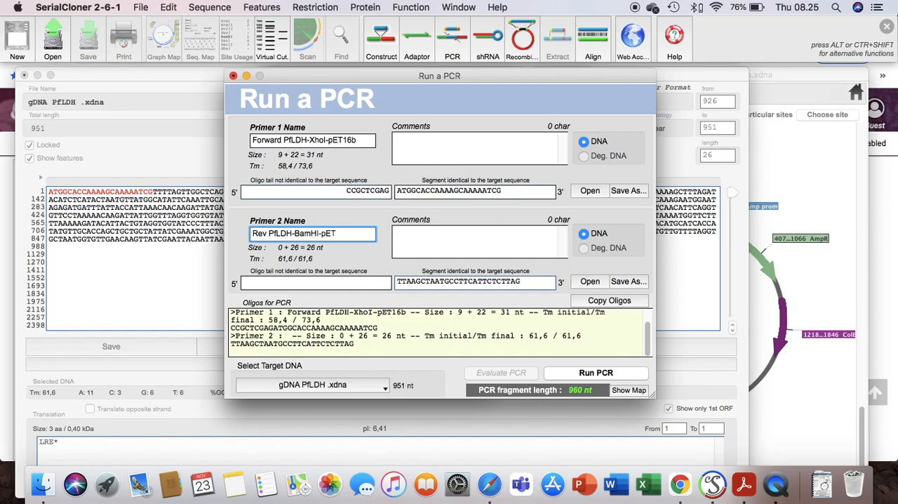
{"action": "type", "text": "b"}
Step: Switch to Chrome and copy CGCGGATCC from the 12-nt BamHI oligo in the NEB chart of cleavage close to DNA ends
{"action": "left_click", "coordinate": [671, 492]}
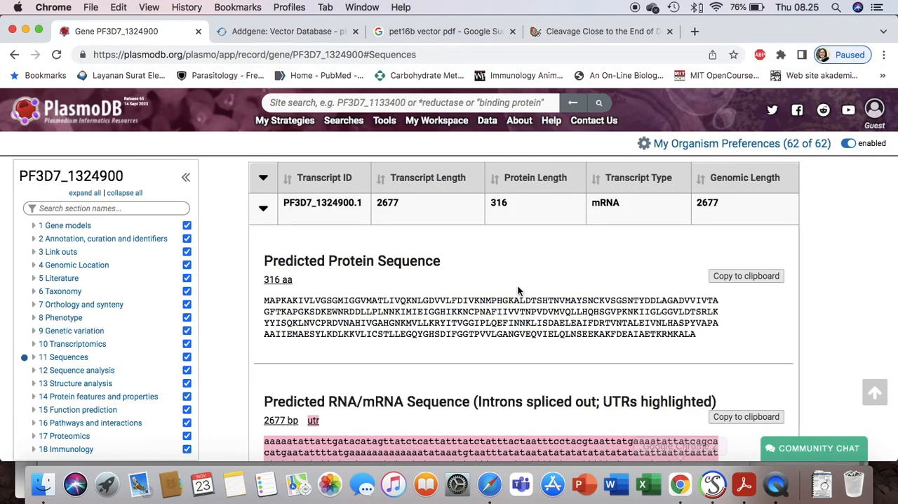
{"action": "left_click", "coordinate": [591, 31]}
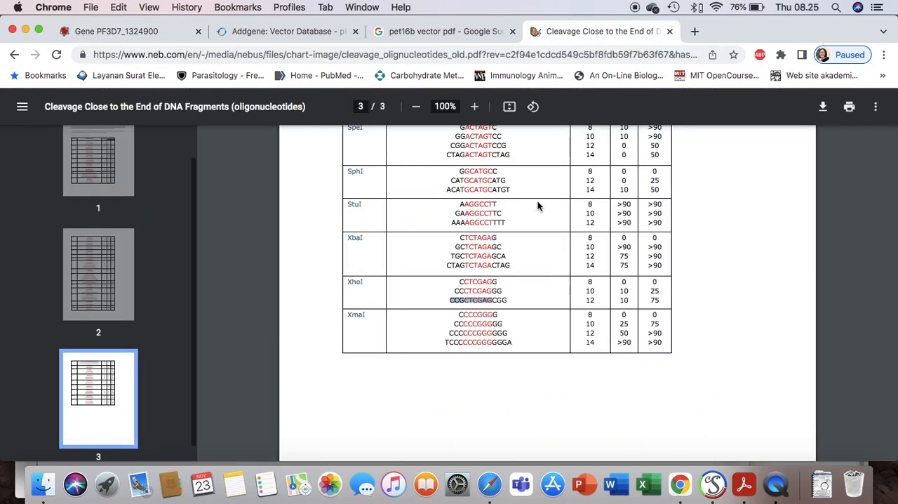
{"action": "scroll", "coordinate": [528, 263], "scroll_direction": "up", "scroll_amount": 15}
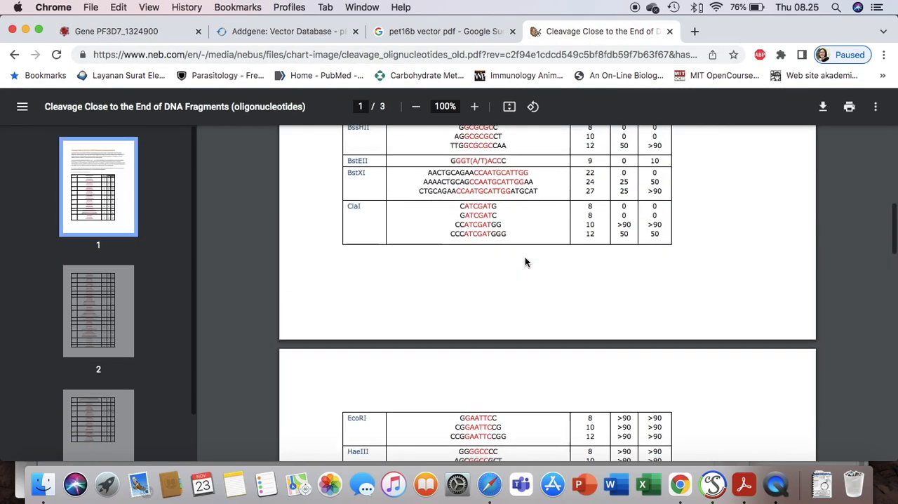
{"action": "scroll", "coordinate": [526, 256], "scroll_direction": "up", "scroll_amount": 10}
{"action": "scroll", "coordinate": [526, 254], "scroll_direction": "down", "scroll_amount": 5}
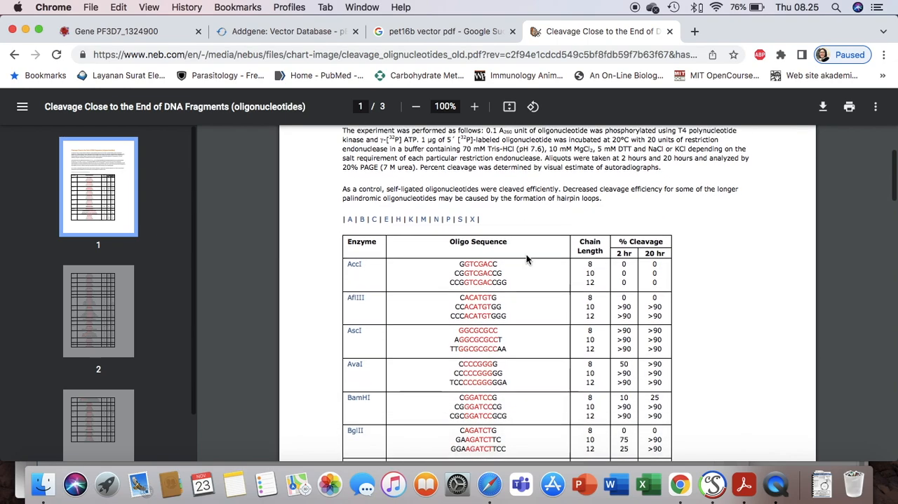
{"action": "scroll", "coordinate": [527, 254], "scroll_direction": "down", "scroll_amount": 1}
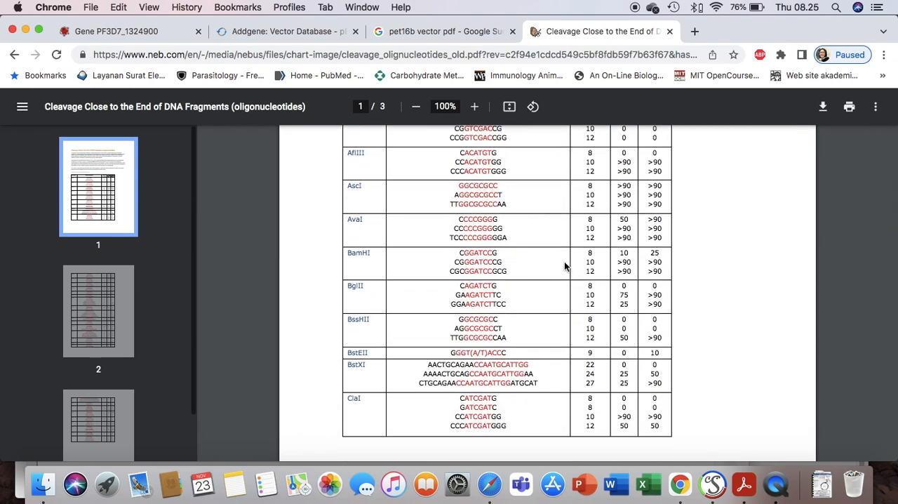
{"action": "left_click_drag", "start_coordinate": [492, 272], "coordinate": [451, 271]}
{"action": "left_click", "coordinate": [467, 272]}
{"action": "left_click_drag", "start_coordinate": [491, 271], "coordinate": [461, 272]}
{"action": "left_click", "coordinate": [467, 272]}
{"action": "left_click_drag", "start_coordinate": [451, 271], "coordinate": [490, 274]}
{"action": "key", "text": "super+c"}
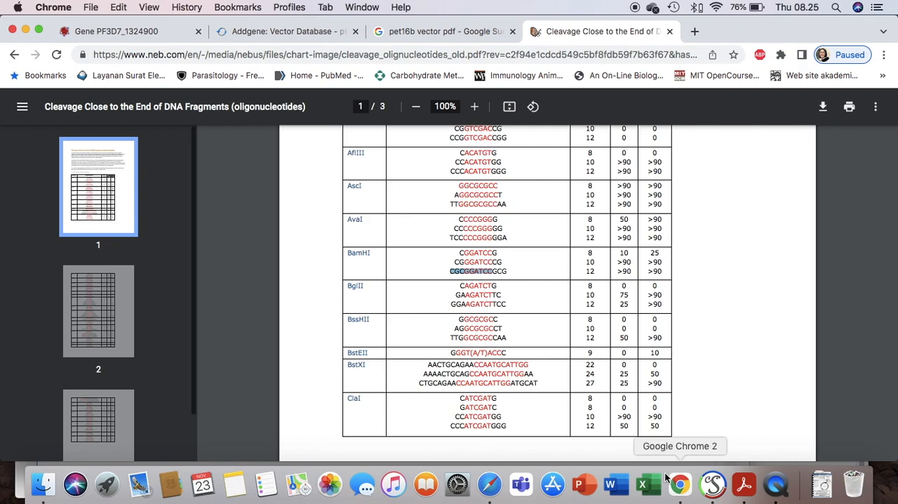
Step: Return to SerialCloner and paste CGCGGATCC as primer 2's oligo tail not identical to the target sequence
{"action": "left_click", "coordinate": [719, 490]}
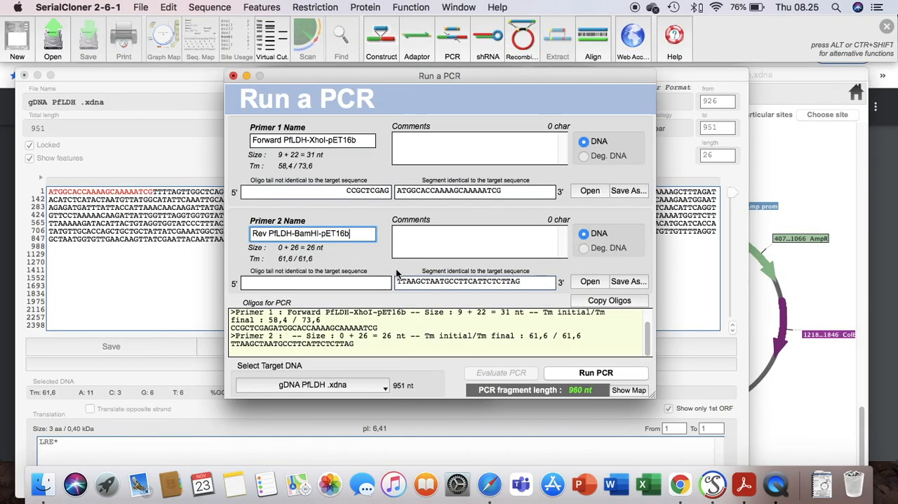
{"action": "left_click", "coordinate": [385, 285]}
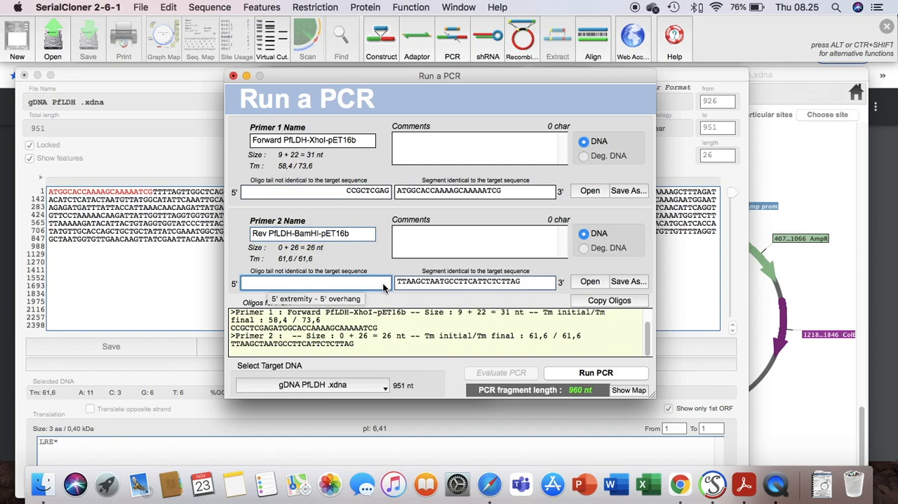
{"action": "key", "text": "super+v"}
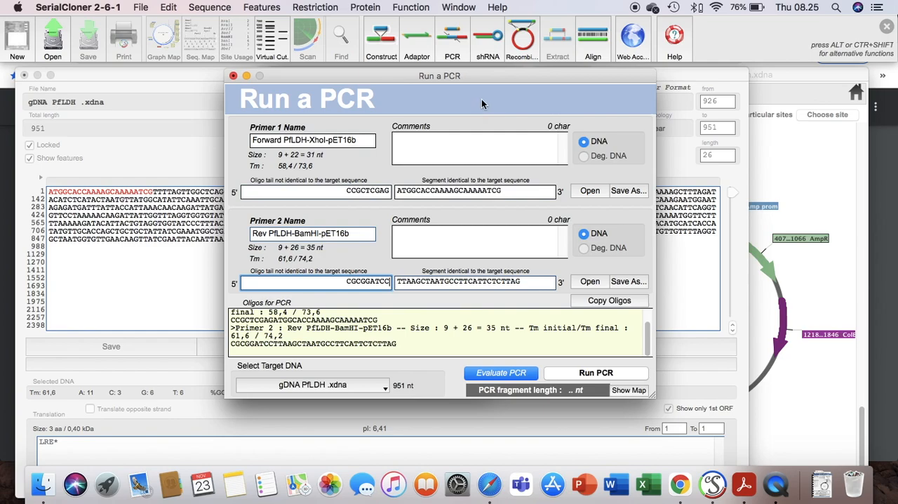
Step: Save both primers to the Malaria folder as "Forward PfLDH-XhoI-pET16b" and "Rev PfLDH-BamHI-pET16b"
{"action": "left_click_drag", "start_coordinate": [494, 79], "coordinate": [499, 78]}
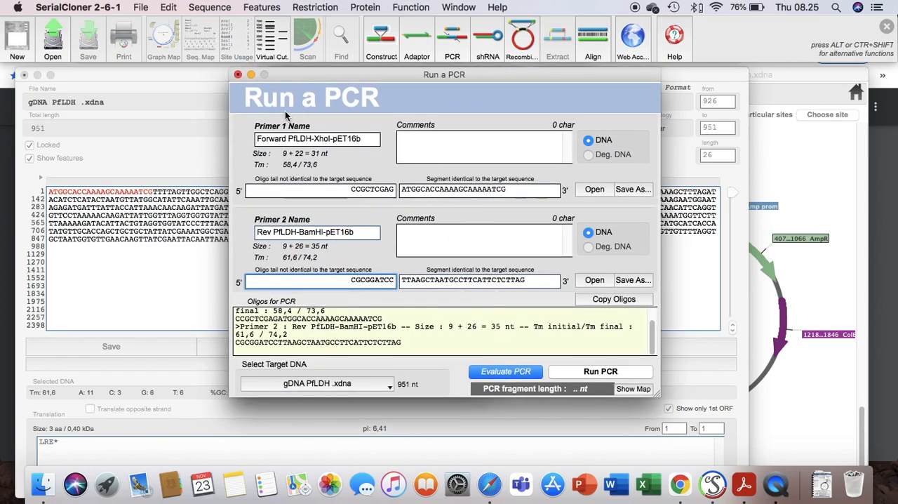
{"action": "left_click", "coordinate": [633, 189]}
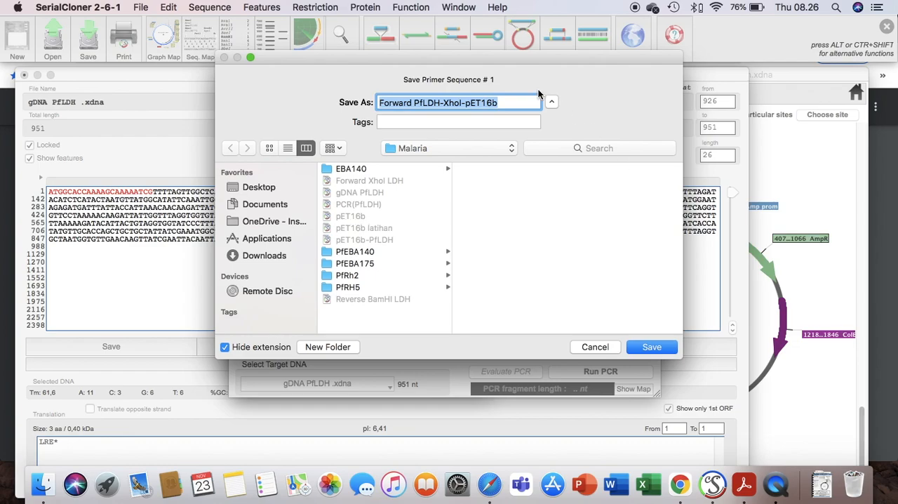
{"action": "left_click", "coordinate": [663, 347]}
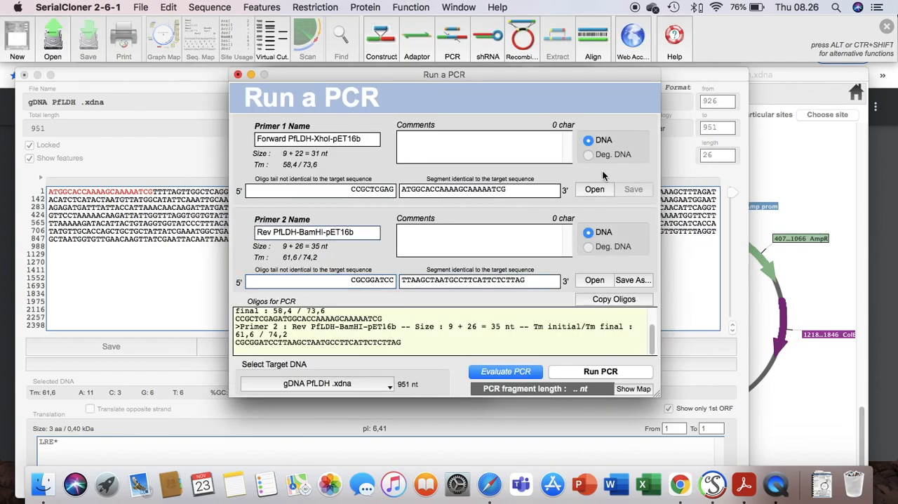
{"action": "left_click", "coordinate": [634, 280]}
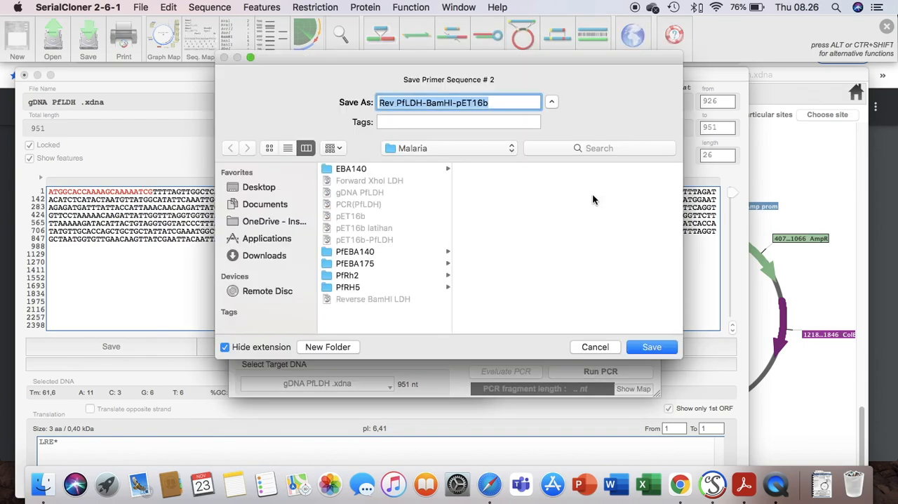
{"action": "left_click", "coordinate": [645, 348]}
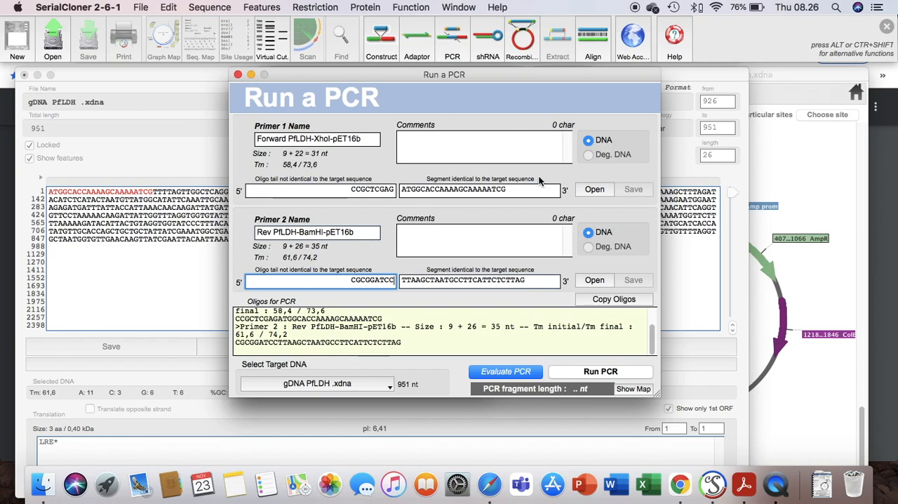
Step: Check the Malaria folder for the two saved primer files without opening either
{"action": "left_click", "coordinate": [594, 191]}
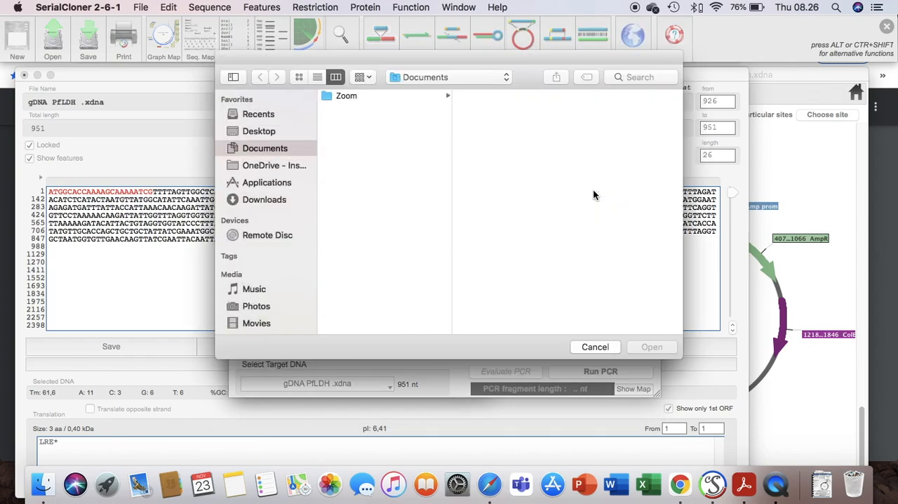
{"action": "left_click", "coordinate": [423, 76]}
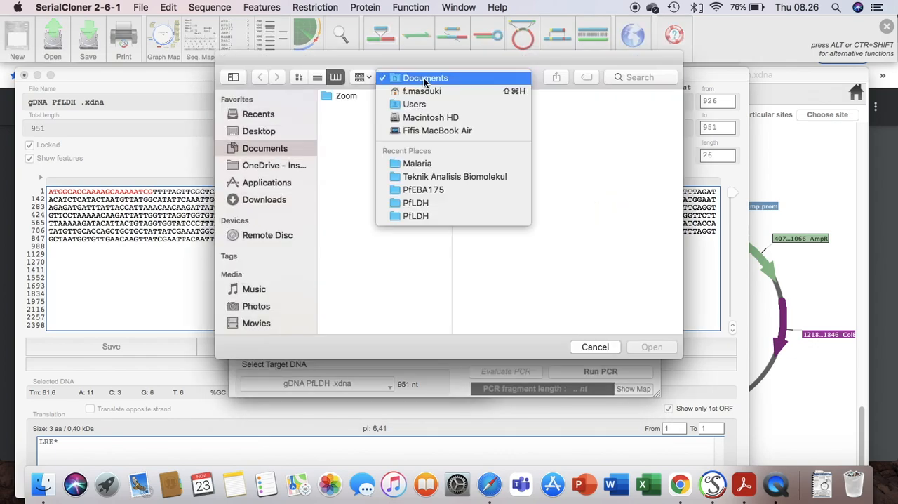
{"action": "left_click", "coordinate": [451, 165]}
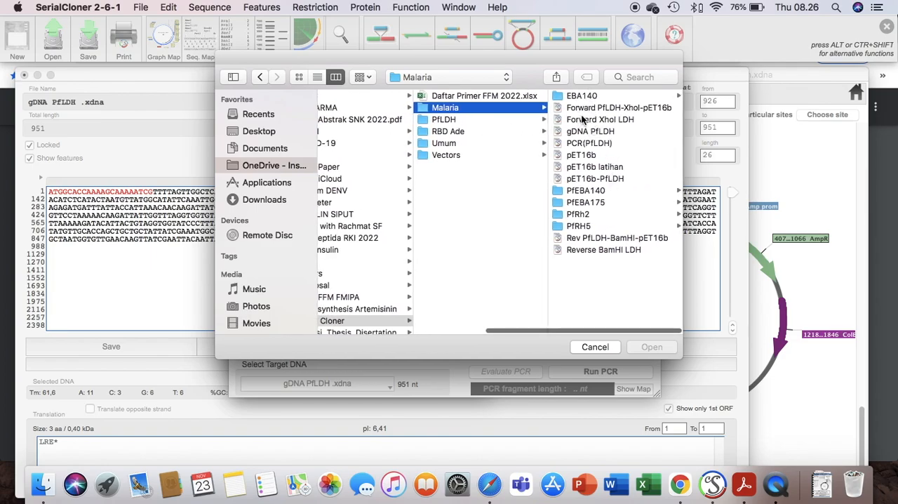
{"action": "left_click", "coordinate": [603, 347]}
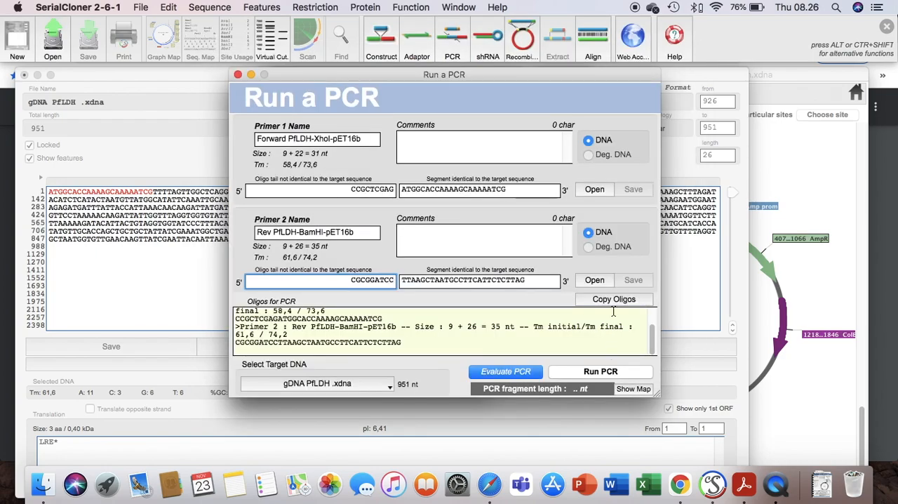
Step: Evaluate and run the PCR on gDNA PfLDH with the two completed primers
{"action": "left_click", "coordinate": [495, 373]}
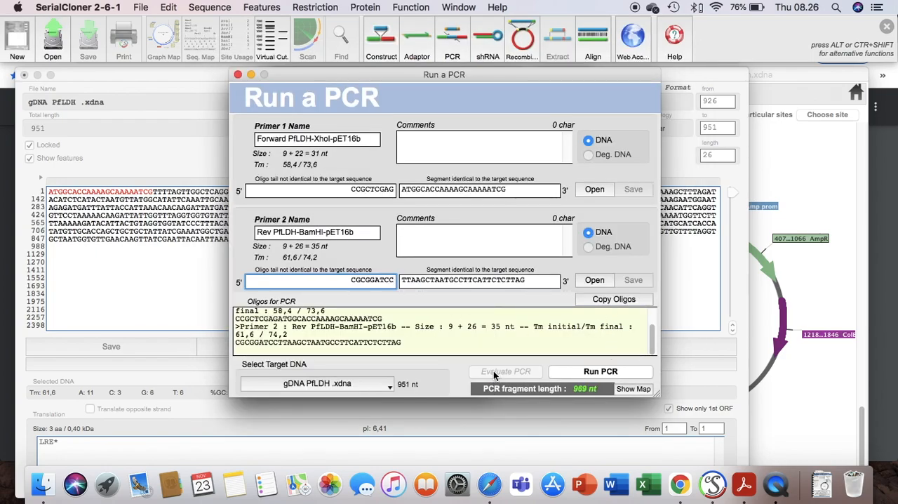
{"action": "left_click", "coordinate": [600, 373]}
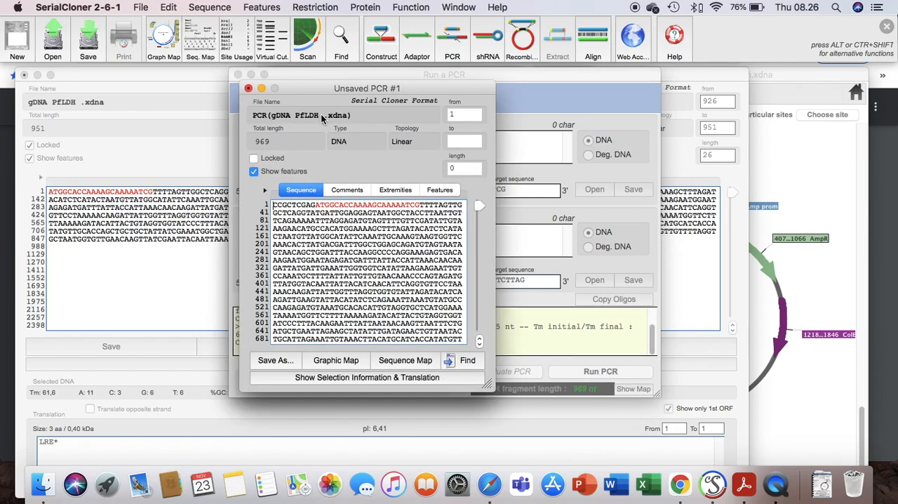
{"action": "left_click_drag", "start_coordinate": [334, 91], "coordinate": [285, 98]}
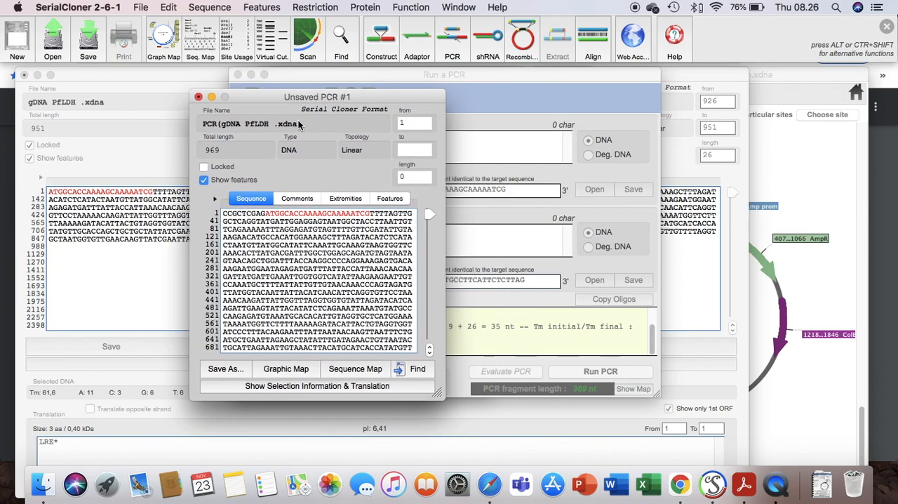
Step: Review both ends of the PCR product, save it as "PCR(gDNA PfLDH" in the Malaria folder, and lock the sequence
{"action": "left_click", "coordinate": [267, 214]}
{"action": "left_click", "coordinate": [267, 215]}
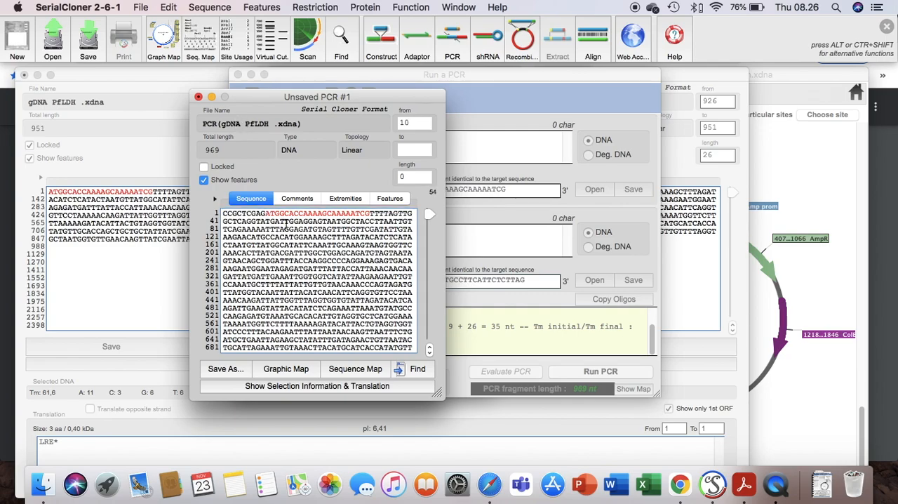
{"action": "left_click_drag", "start_coordinate": [268, 215], "coordinate": [341, 220]}
{"action": "left_click", "coordinate": [224, 214]}
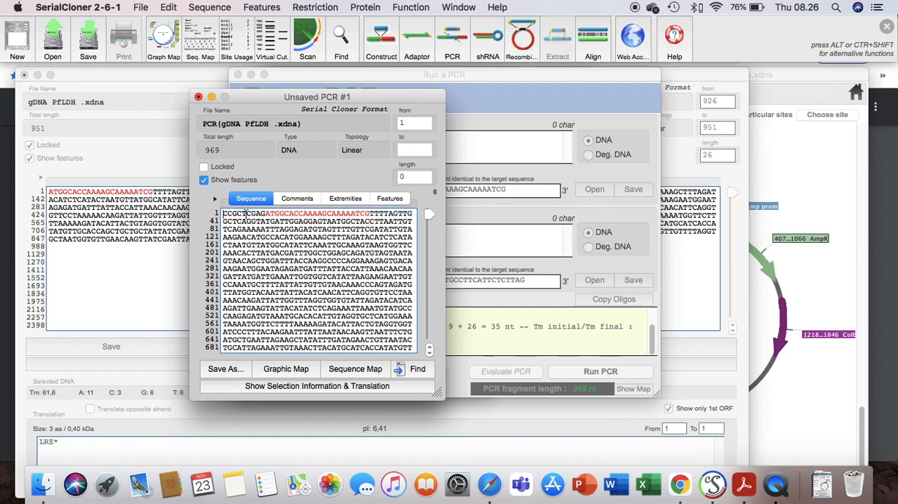
{"action": "scroll", "coordinate": [266, 236], "scroll_direction": "down", "scroll_amount": 3}
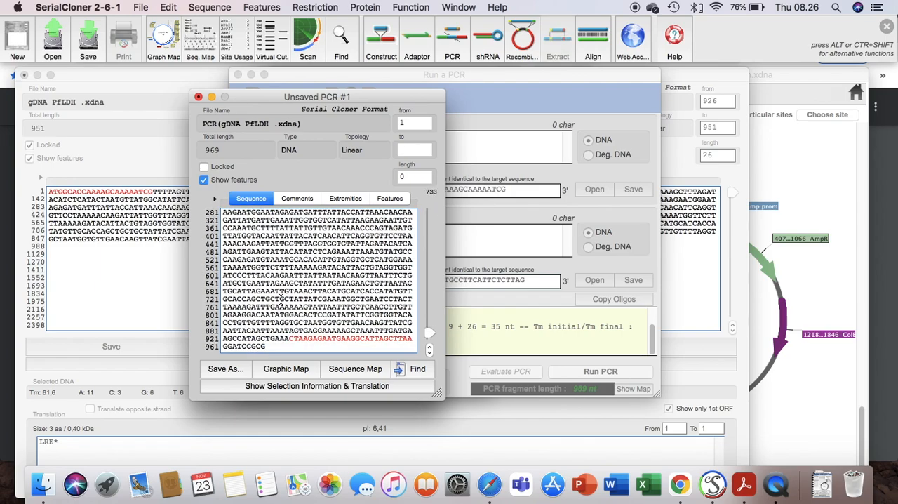
{"action": "left_click", "coordinate": [226, 369]}
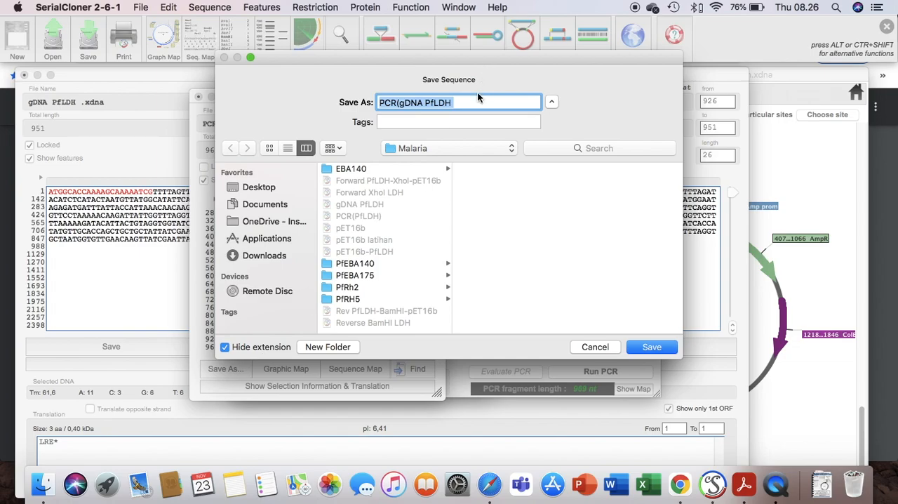
{"action": "left_click", "coordinate": [651, 346]}
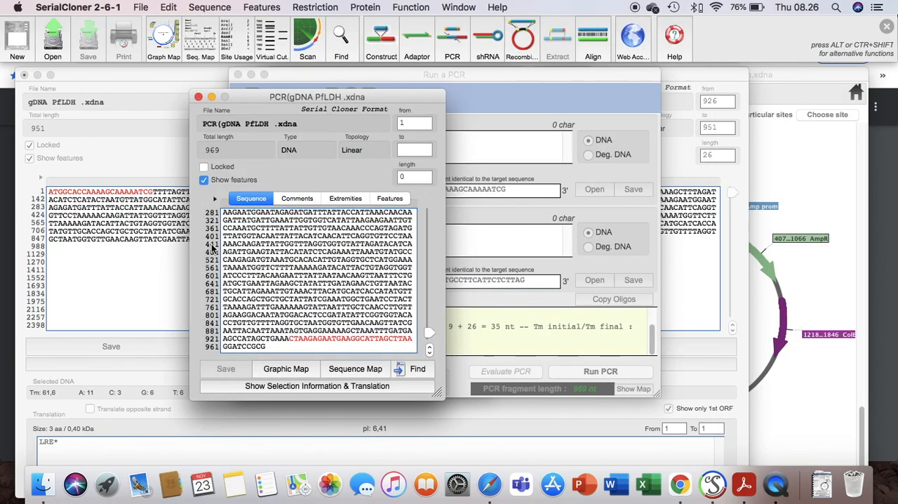
{"action": "left_click", "coordinate": [204, 166]}
Step: Open the PCR product's graphic map and switch its displayed restriction sites from unique to particular sites
{"action": "left_click", "coordinate": [306, 377]}
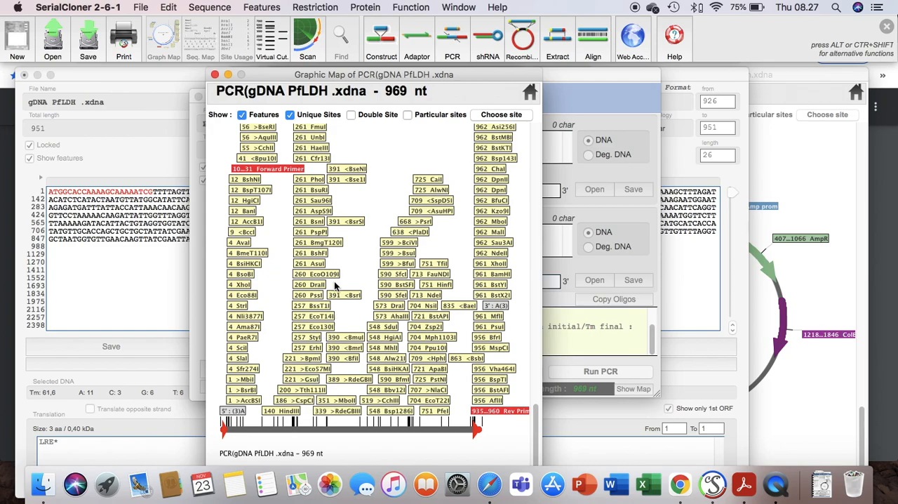
{"action": "left_click", "coordinate": [290, 115]}
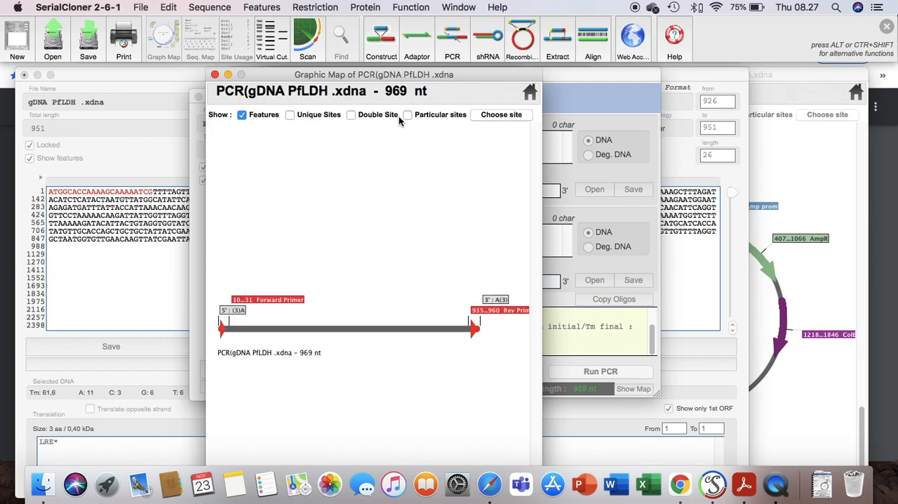
{"action": "left_click", "coordinate": [407, 115]}
Step: Mark only the BamHI and XhoI sites on the PCR product's graphic map, check them, and close the map
{"action": "left_click", "coordinate": [485, 115]}
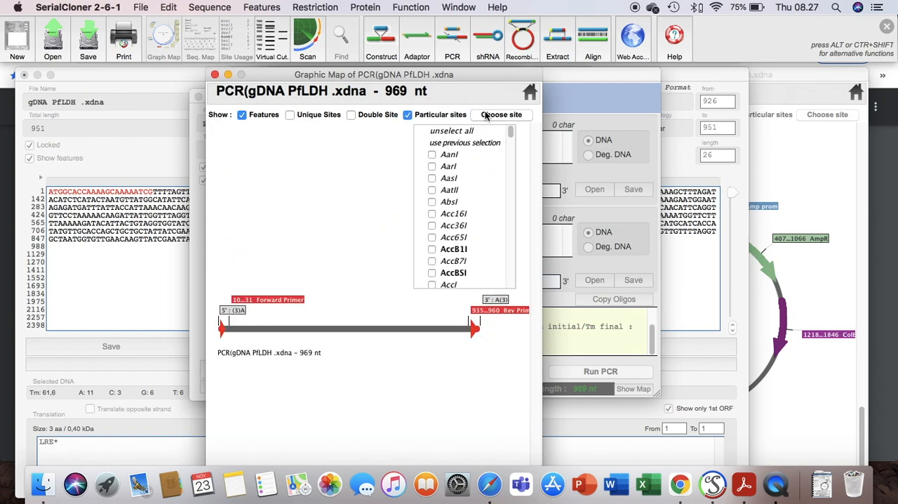
{"action": "type", "text": "ba"}
{"action": "left_click", "coordinate": [487, 115]}
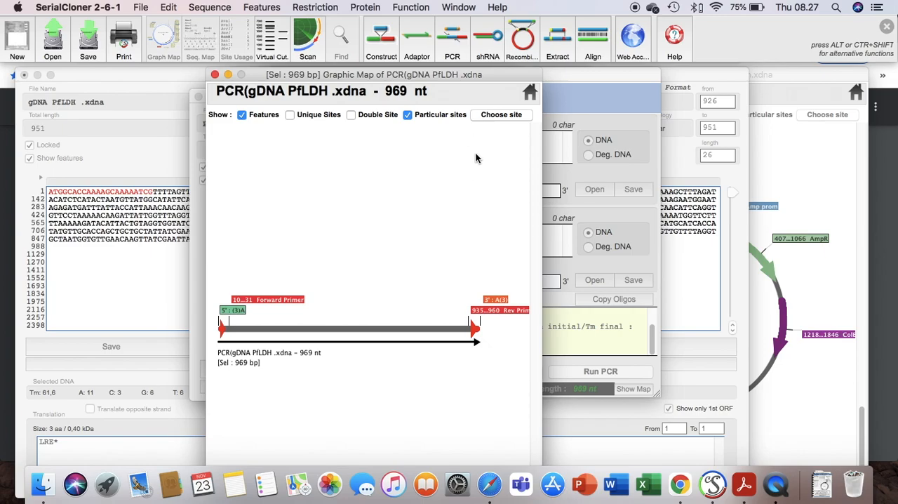
{"action": "left_click", "coordinate": [492, 118]}
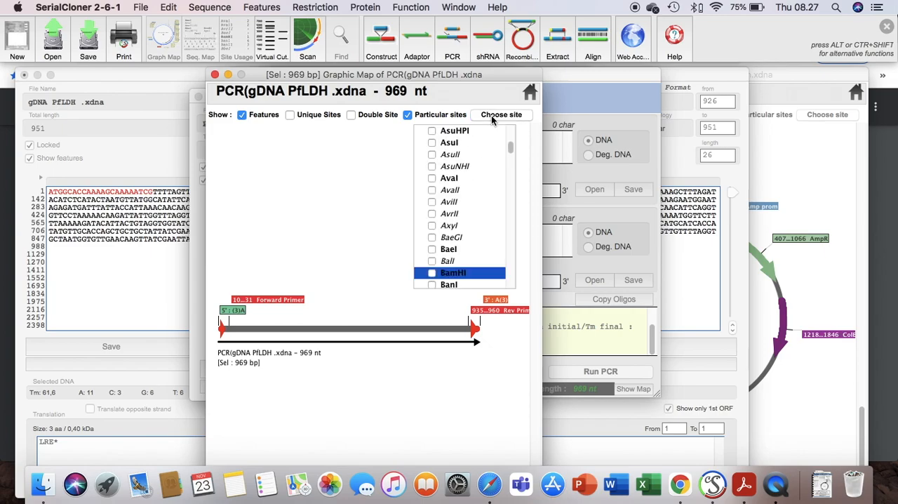
{"action": "left_click", "coordinate": [432, 274]}
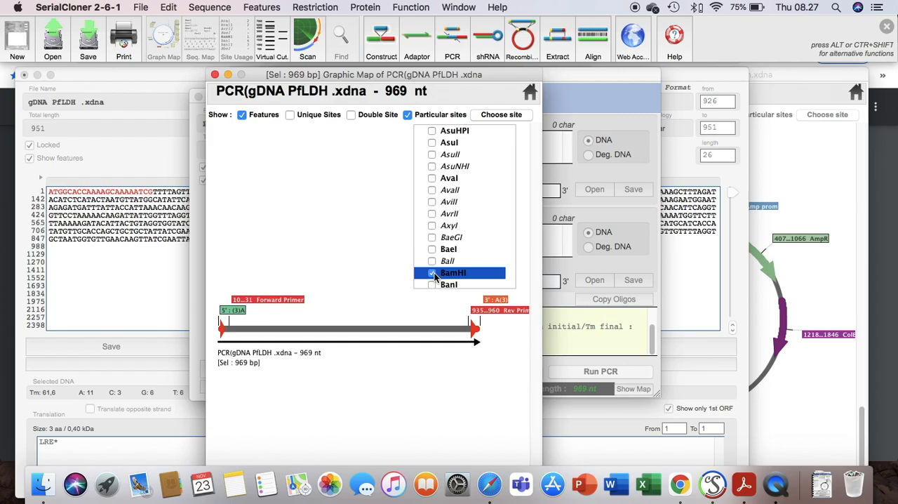
{"action": "type", "text": "xho"}
{"action": "left_click", "coordinate": [432, 273]}
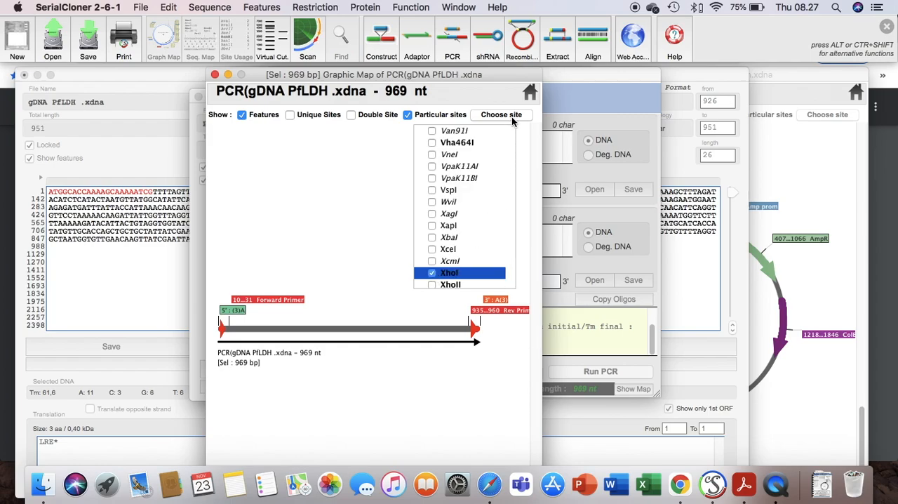
{"action": "left_click", "coordinate": [337, 191]}
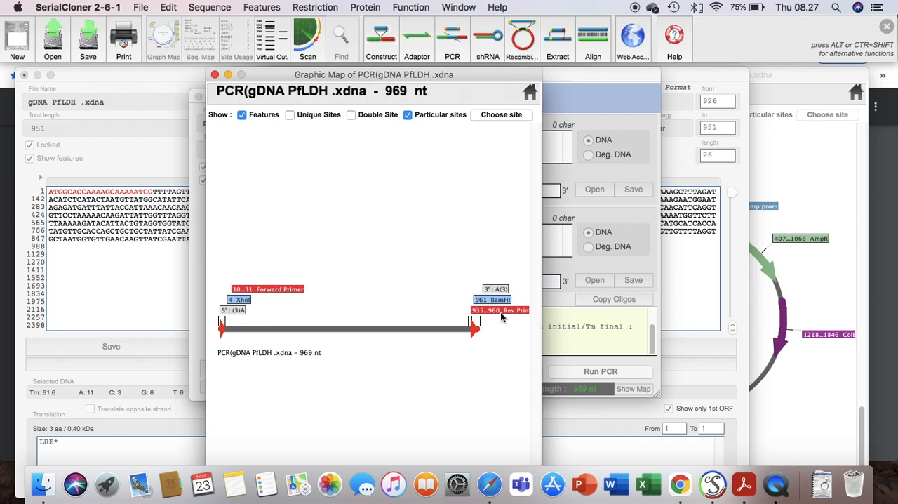
{"action": "left_click", "coordinate": [216, 75]}
{"action": "left_click", "coordinate": [216, 75]}
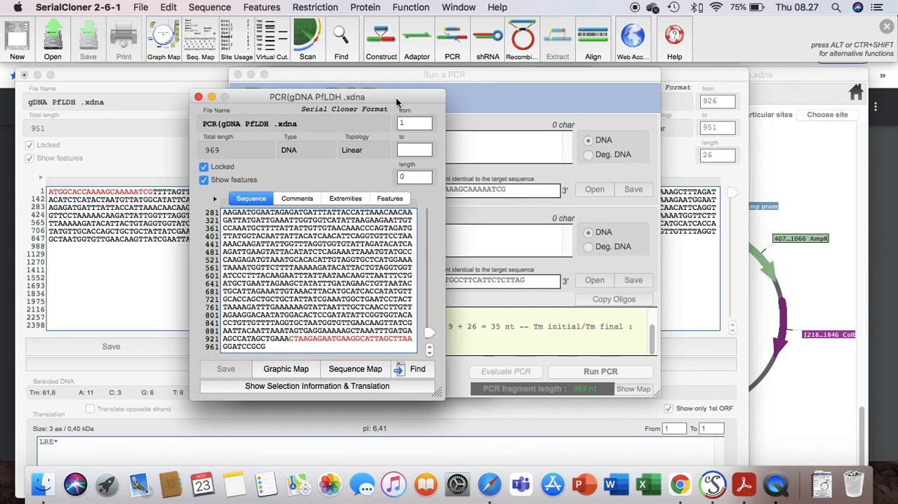
Step: Review both ends of the saved PCR product sequence, and arrange its window beside the PCR setup
{"action": "left_click_drag", "start_coordinate": [397, 95], "coordinate": [557, 84]}
{"action": "scroll", "coordinate": [505, 219], "scroll_direction": "up", "scroll_amount": 3}
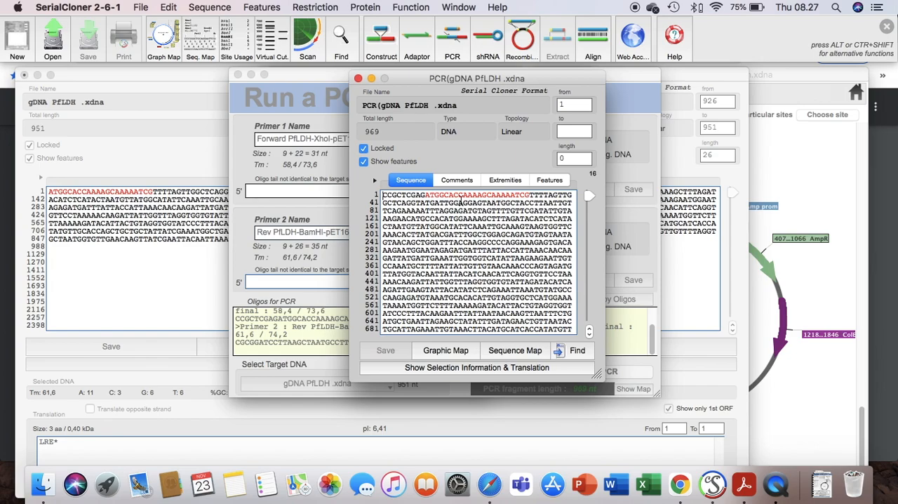
{"action": "scroll", "coordinate": [478, 235], "scroll_direction": "down", "scroll_amount": 5}
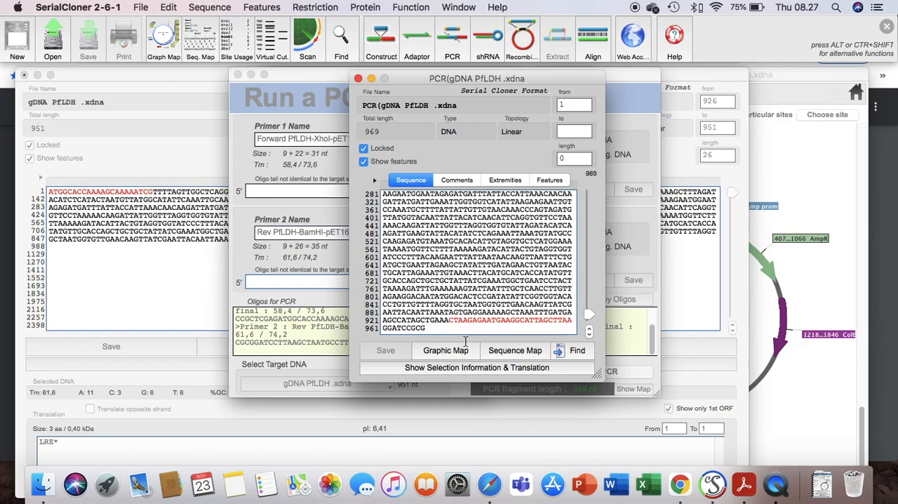
{"action": "left_click_drag", "start_coordinate": [457, 81], "coordinate": [118, 79]}
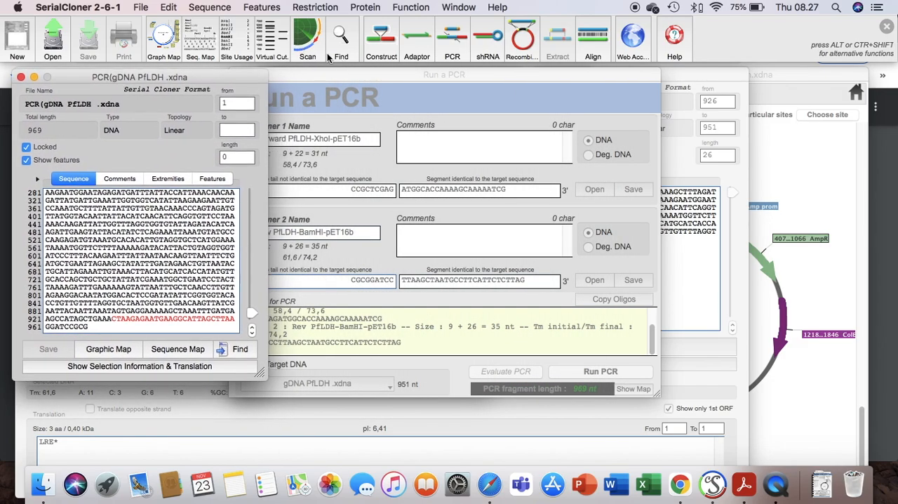
{"action": "left_click", "coordinate": [419, 76]}
{"action": "left_click_drag", "start_coordinate": [414, 73], "coordinate": [465, 75]}
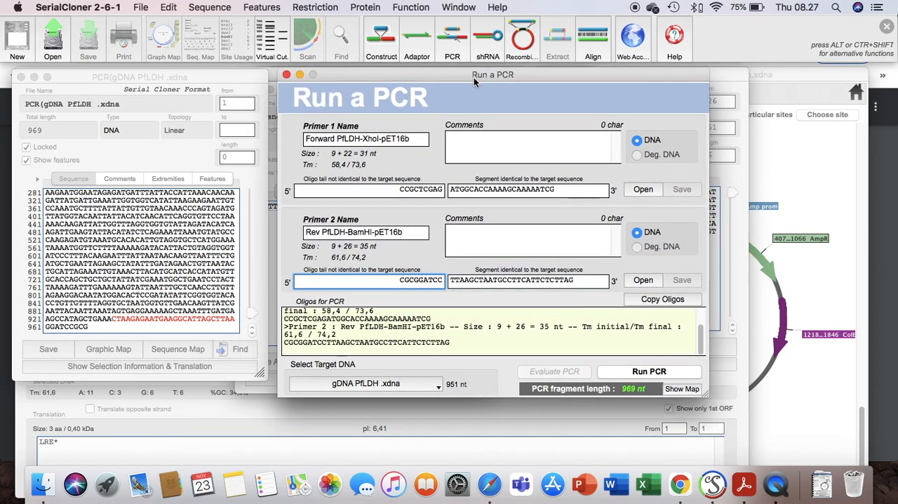